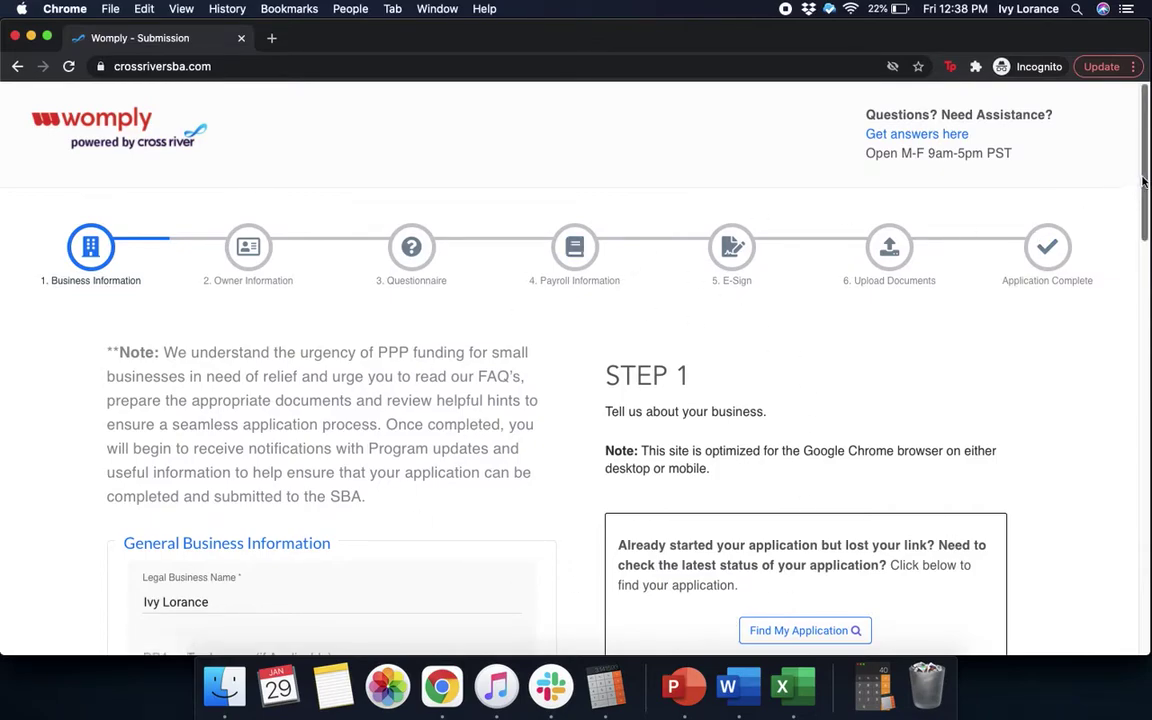
Answer Yes to having a prior PPP loan and No to it coming from Cross River Bank
drag(1142, 180, 1142, 218)
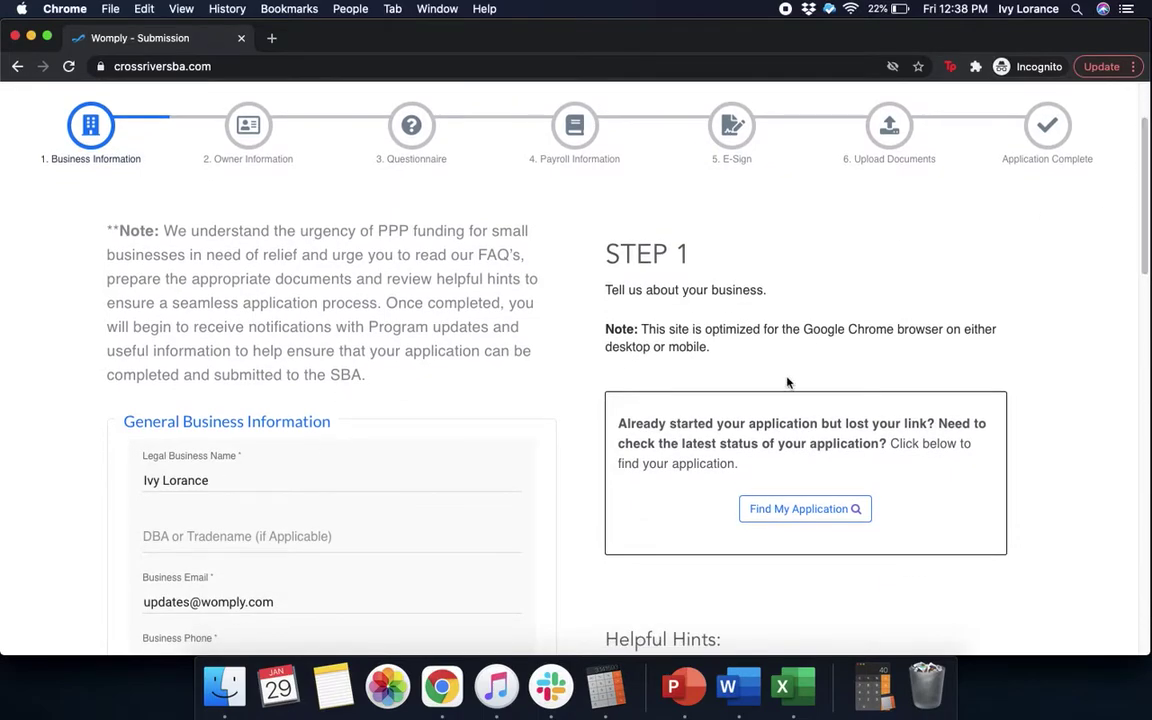
scroll(1134, 316, down, 4)
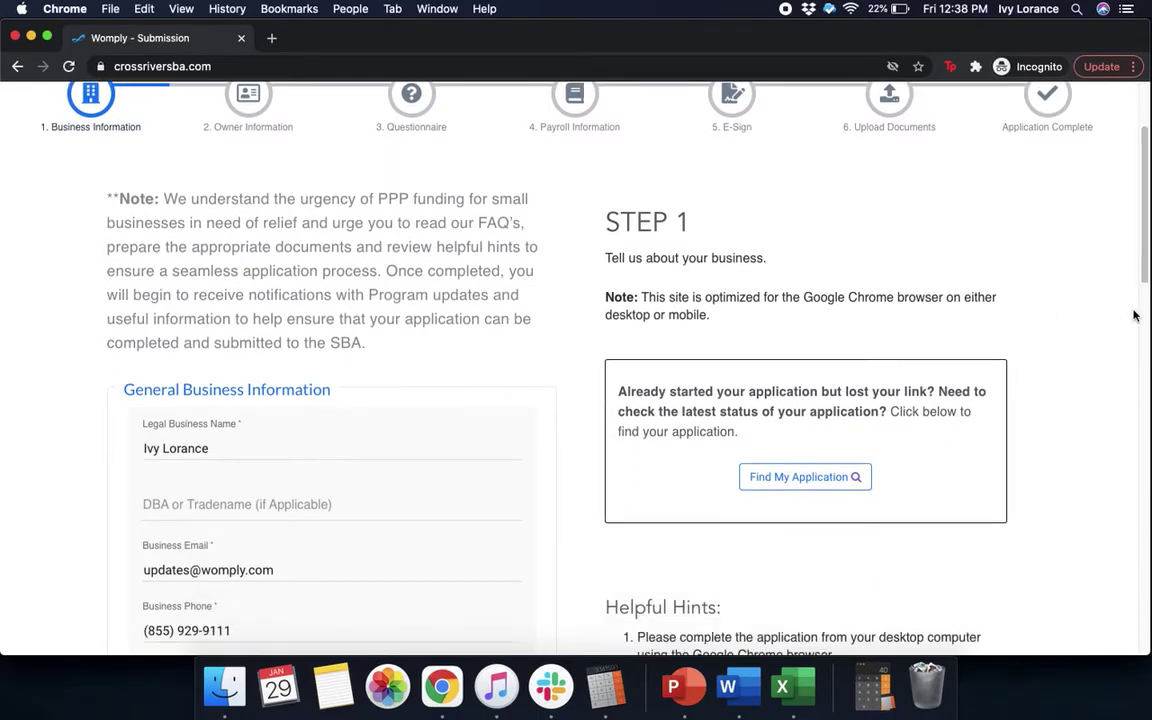
scroll(1134, 316, down, 6)
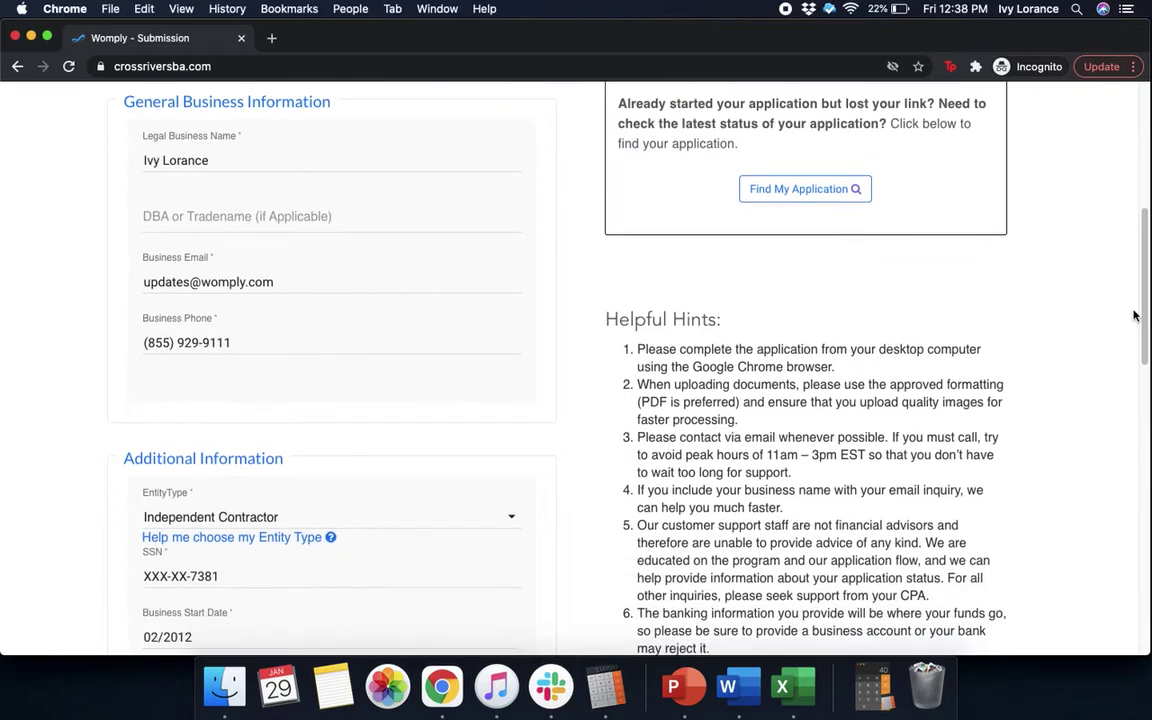
scroll(1134, 316, down, 2)
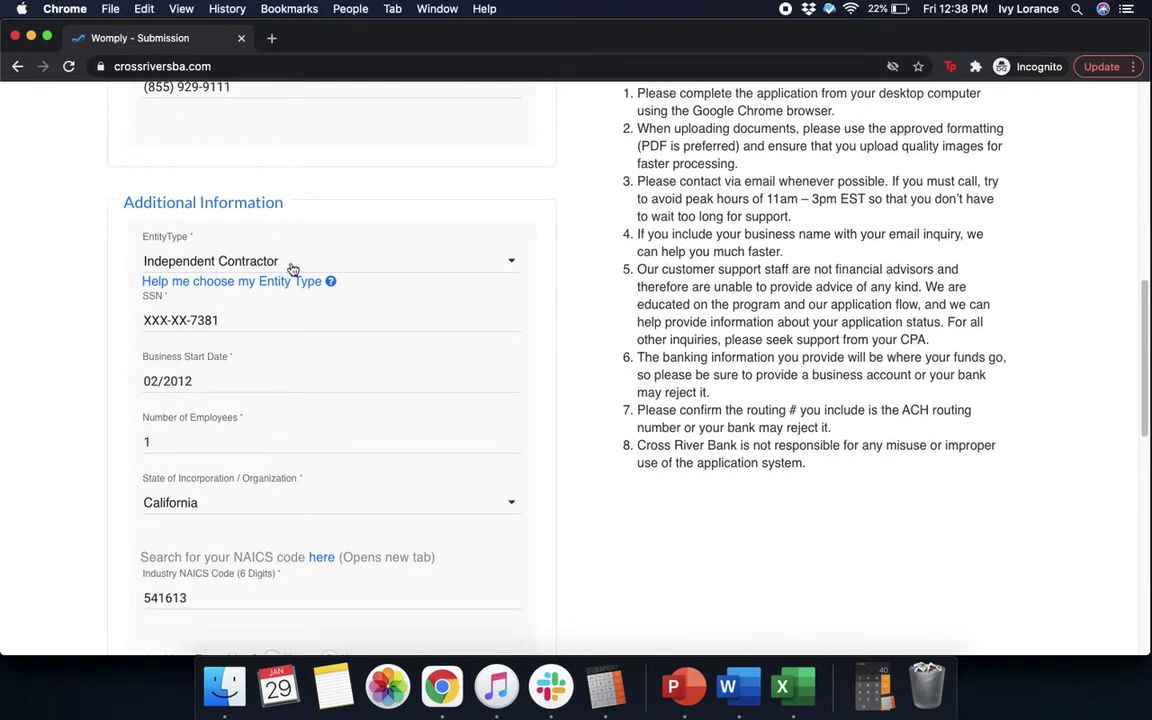
scroll(282, 316, down, 2)
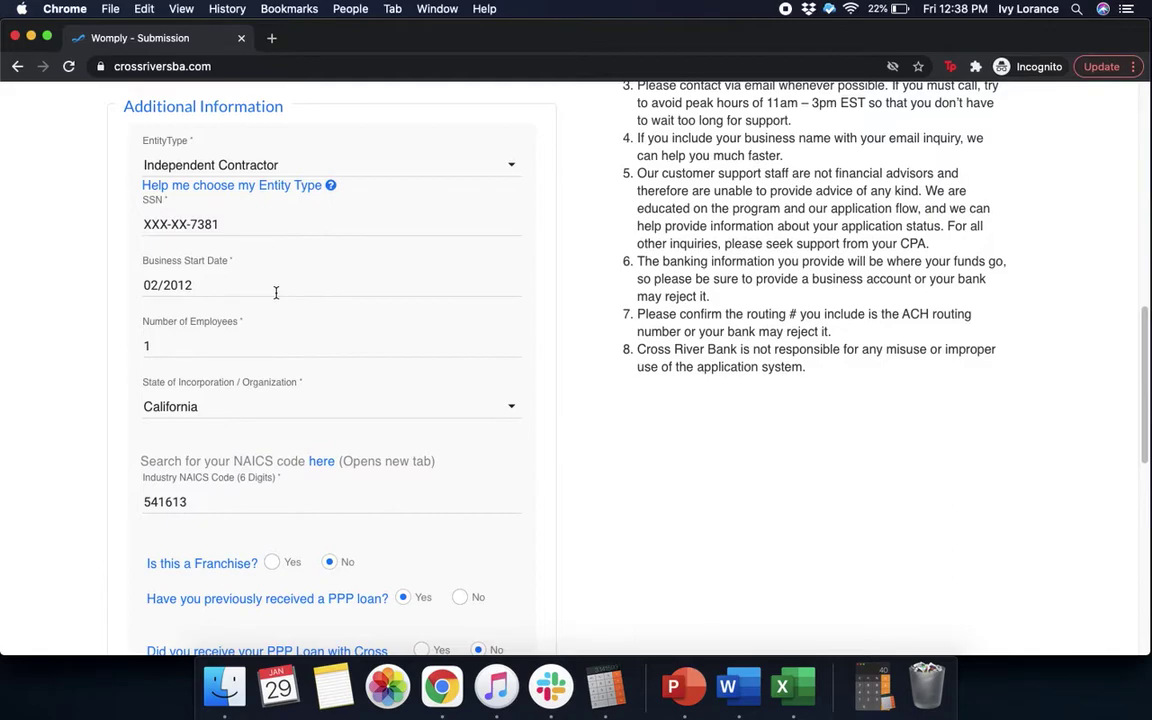
scroll(276, 292, down, 5)
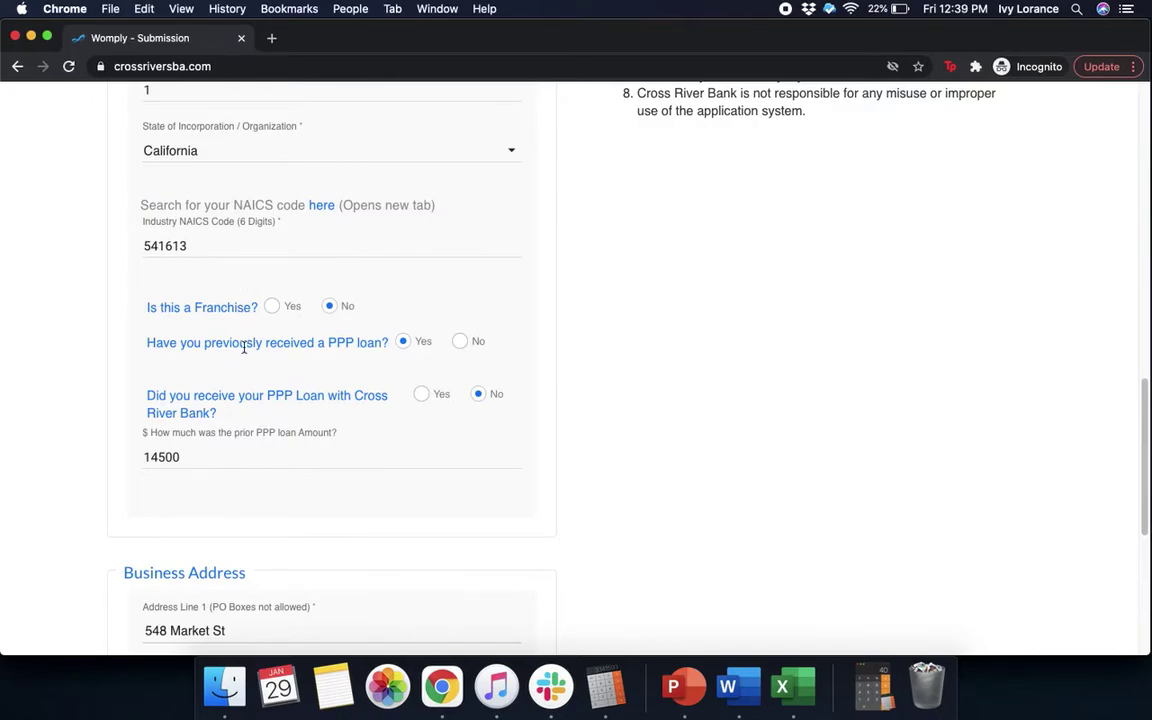
click(403, 342)
click(479, 394)
click(479, 394)
scroll(719, 517, down, 5)
scroll(719, 517, down, 5)
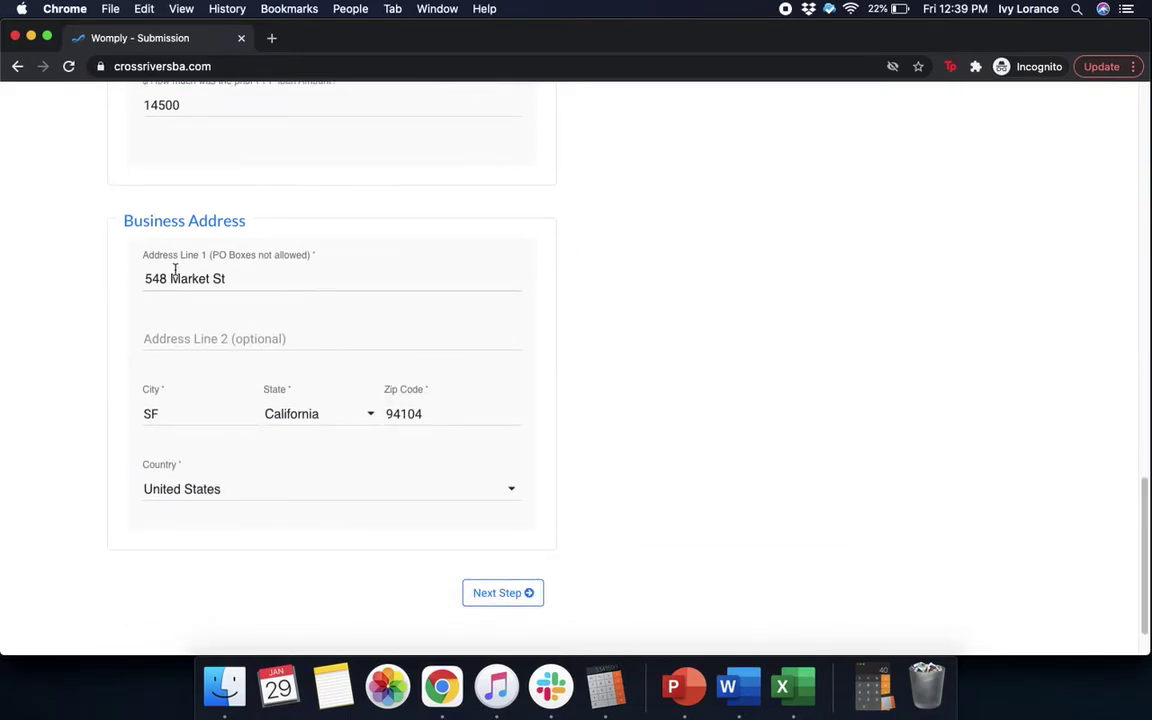
drag(249, 283, 128, 278)
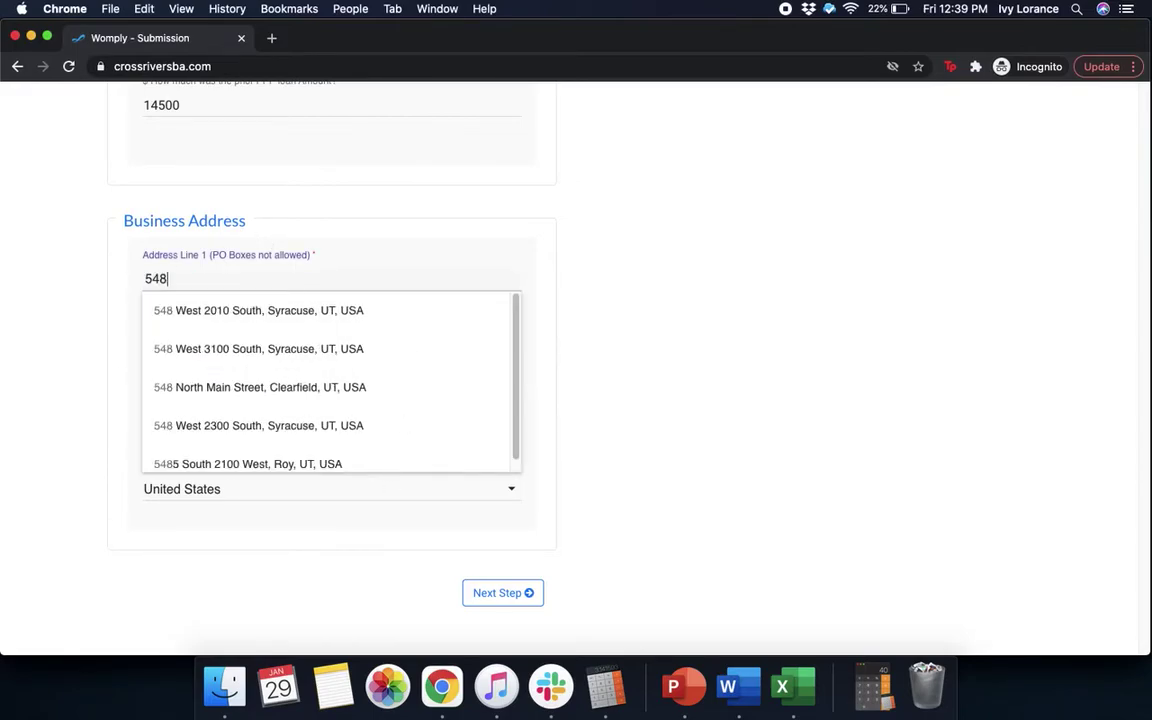
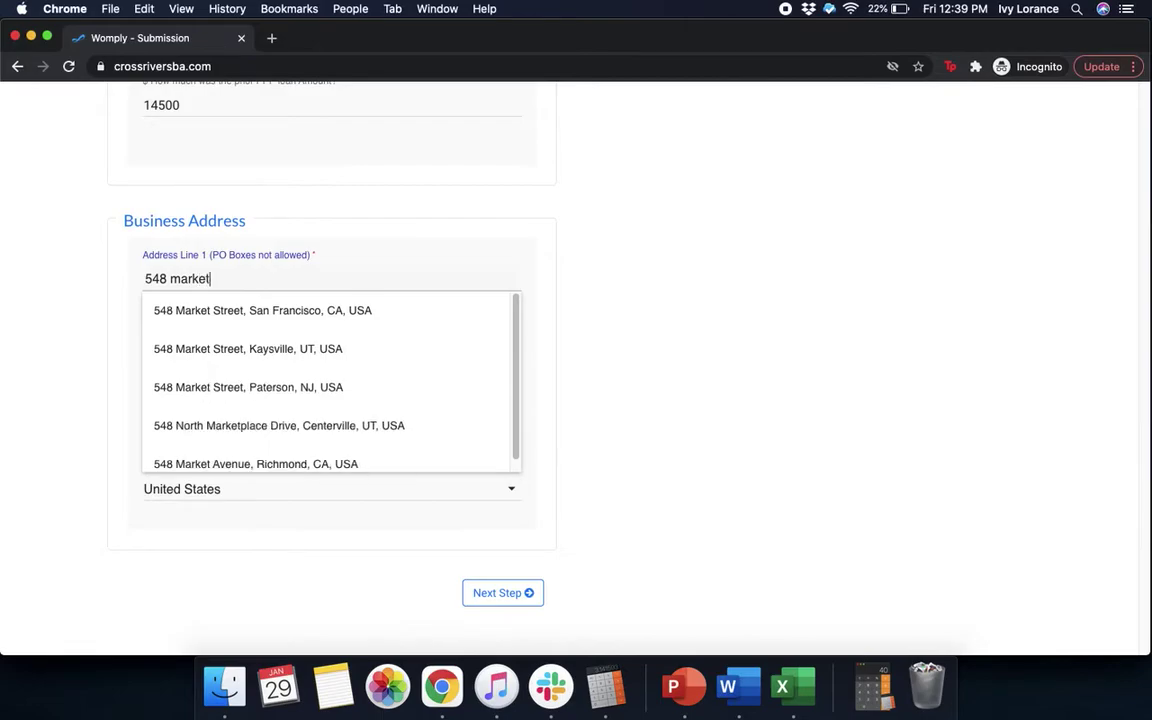
click(270, 322)
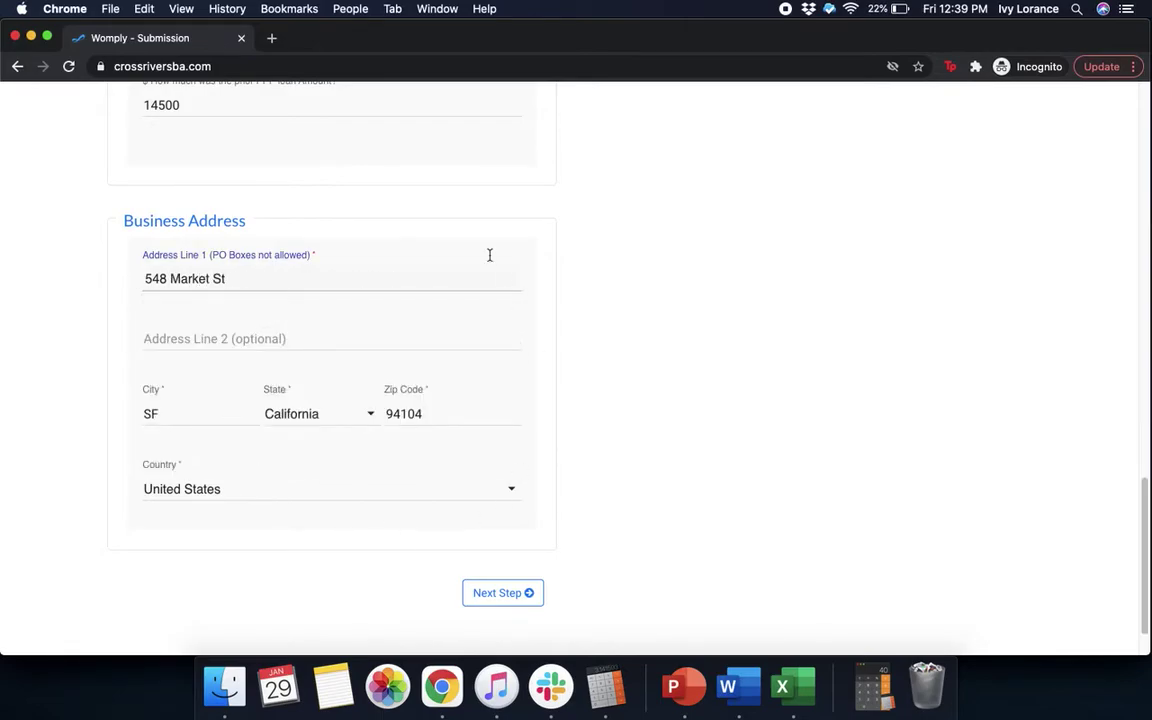
click(491, 593)
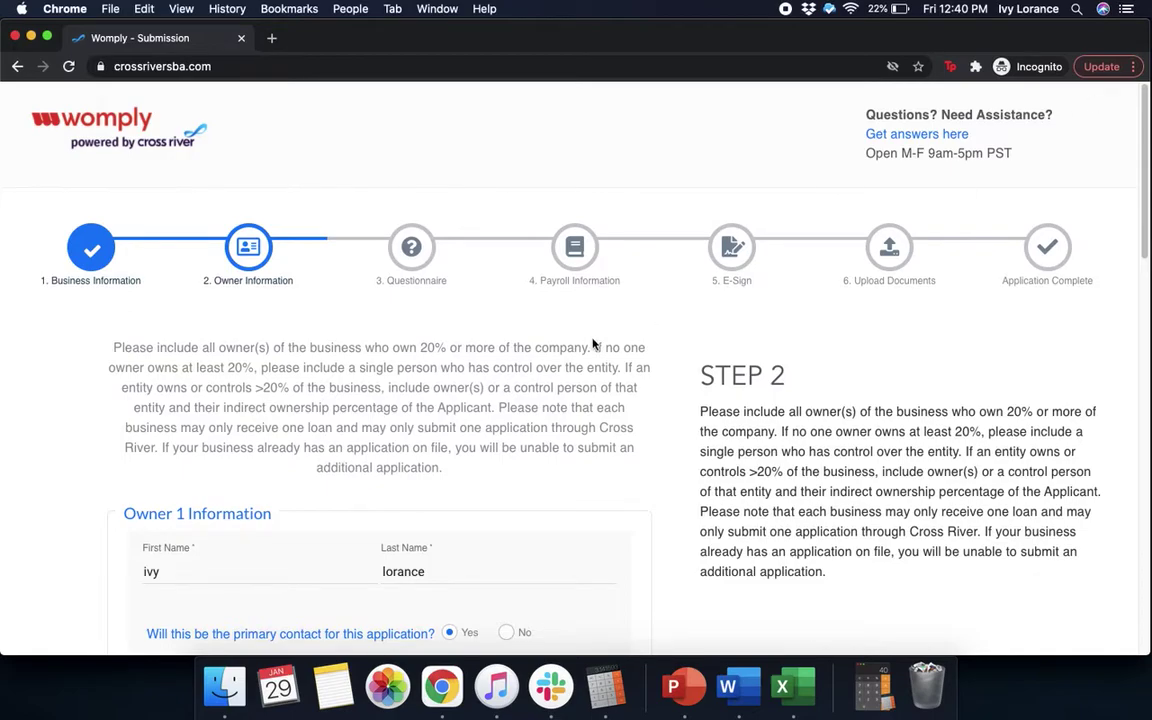
Review the Owner 1 details and home address, then submit them for validation
scroll(550, 555, down, 4)
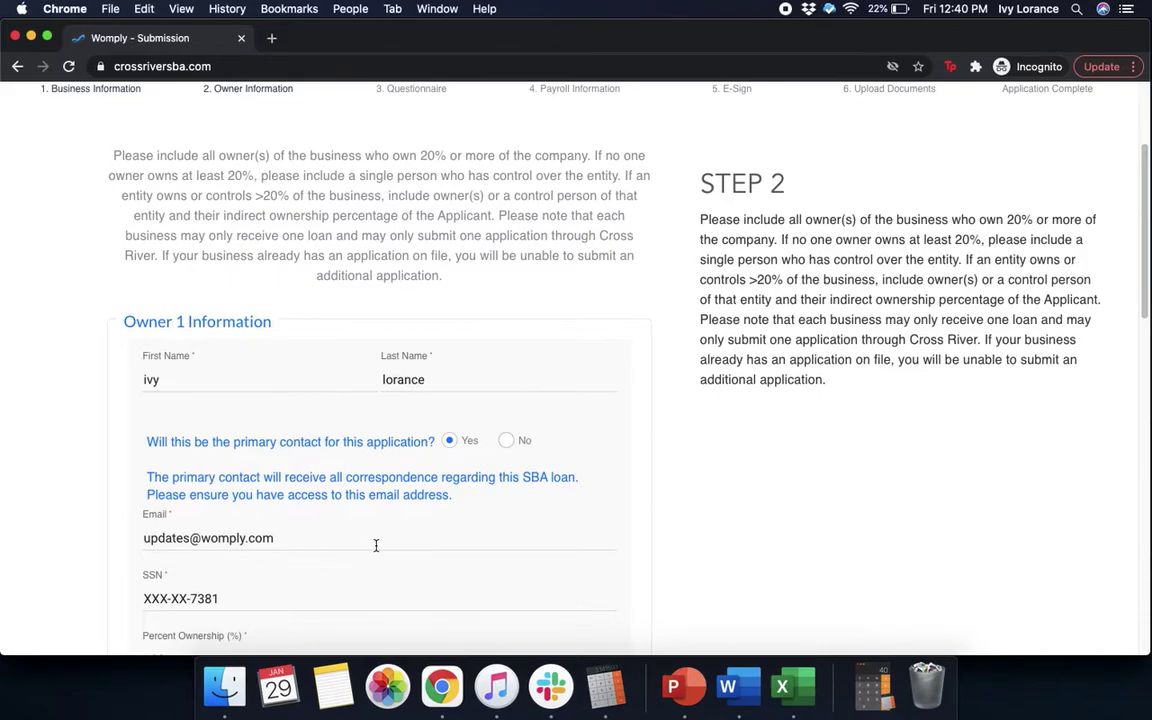
scroll(376, 545, down, 3)
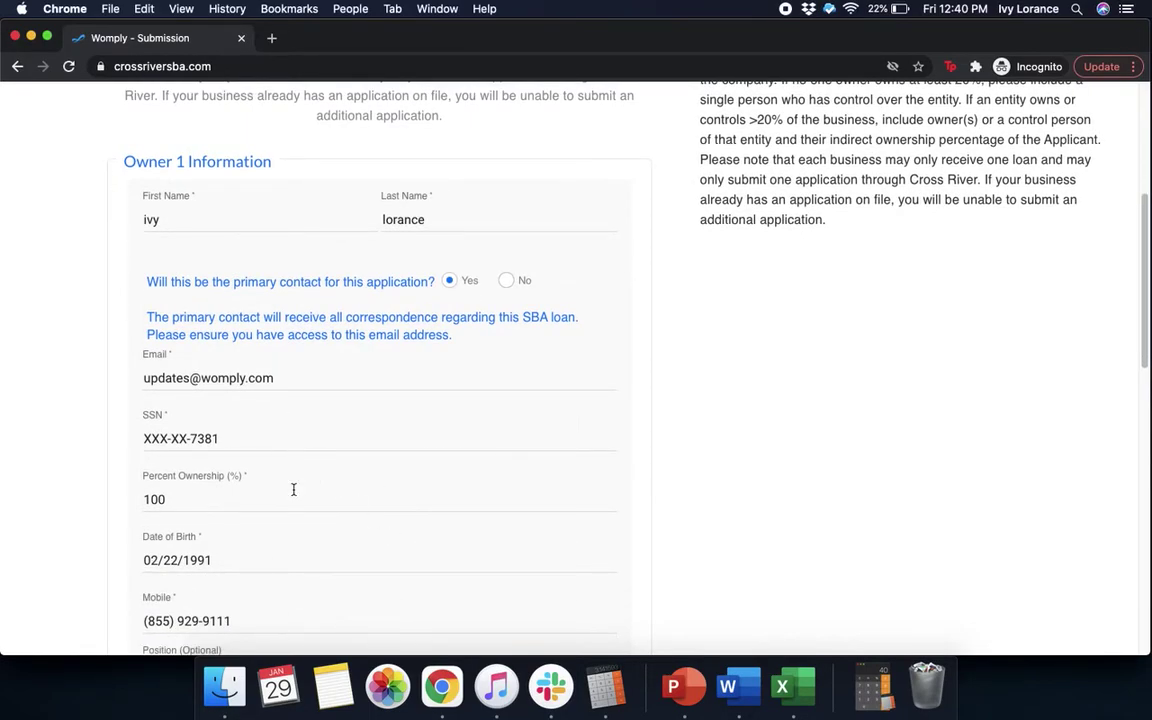
scroll(293, 489, down, 2)
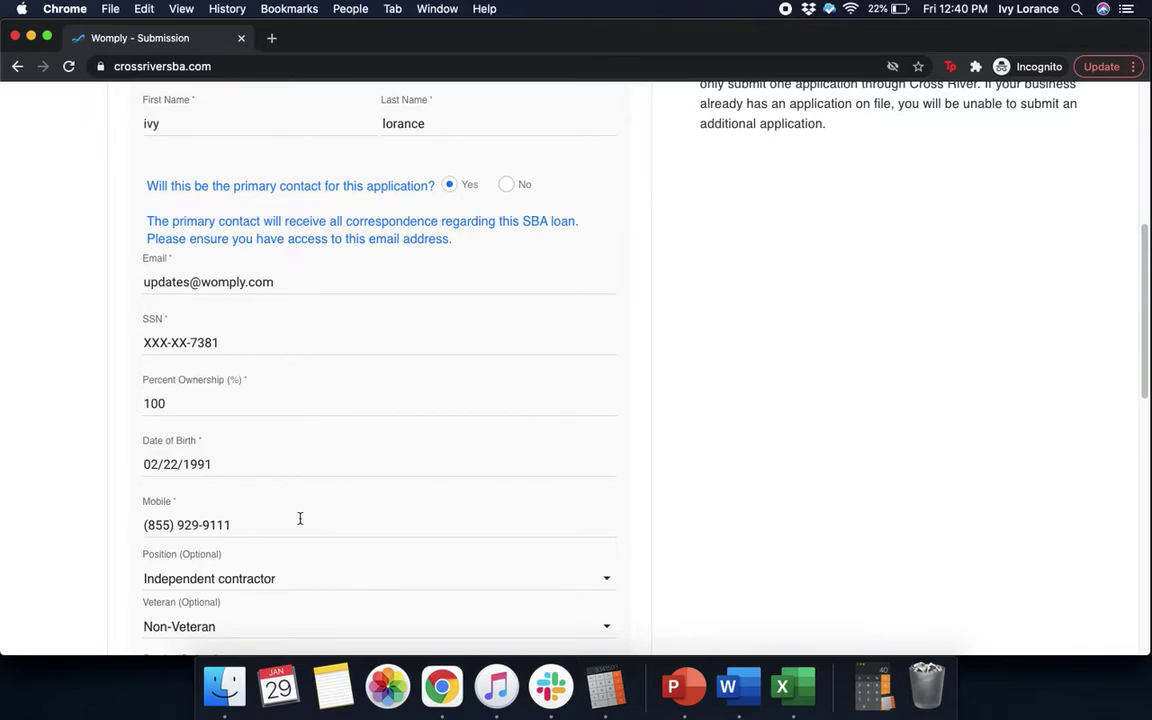
scroll(300, 522, down, 3)
scroll(300, 522, down, 2)
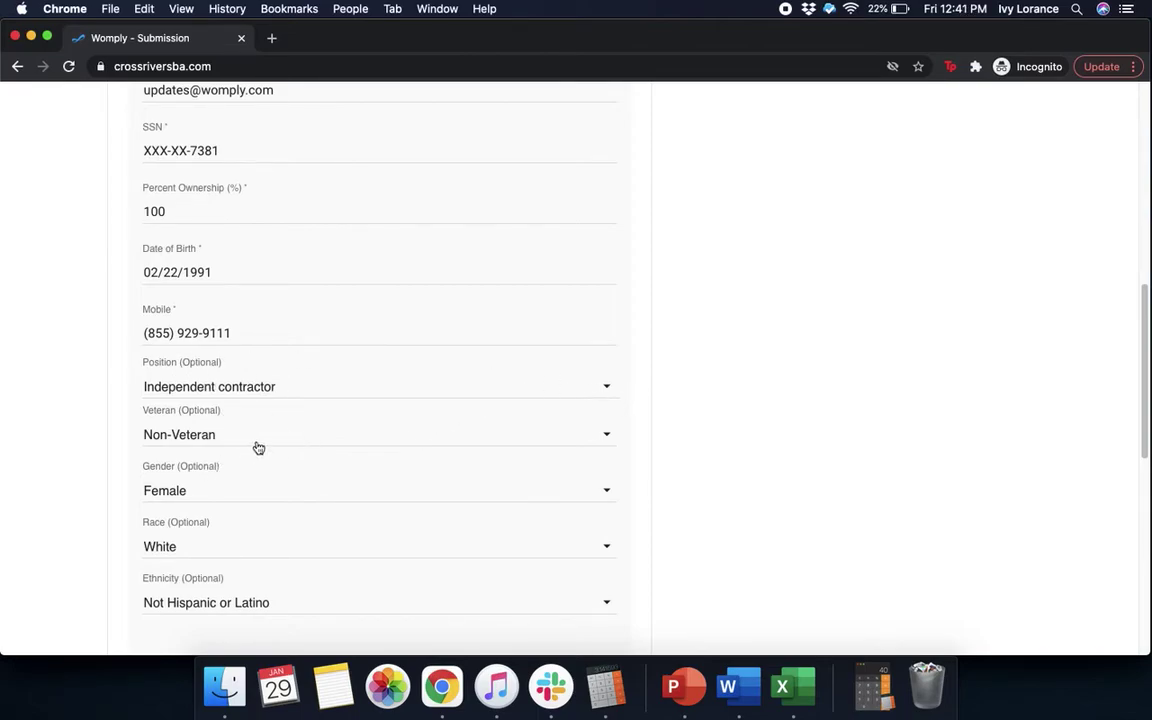
scroll(260, 442, down, 5)
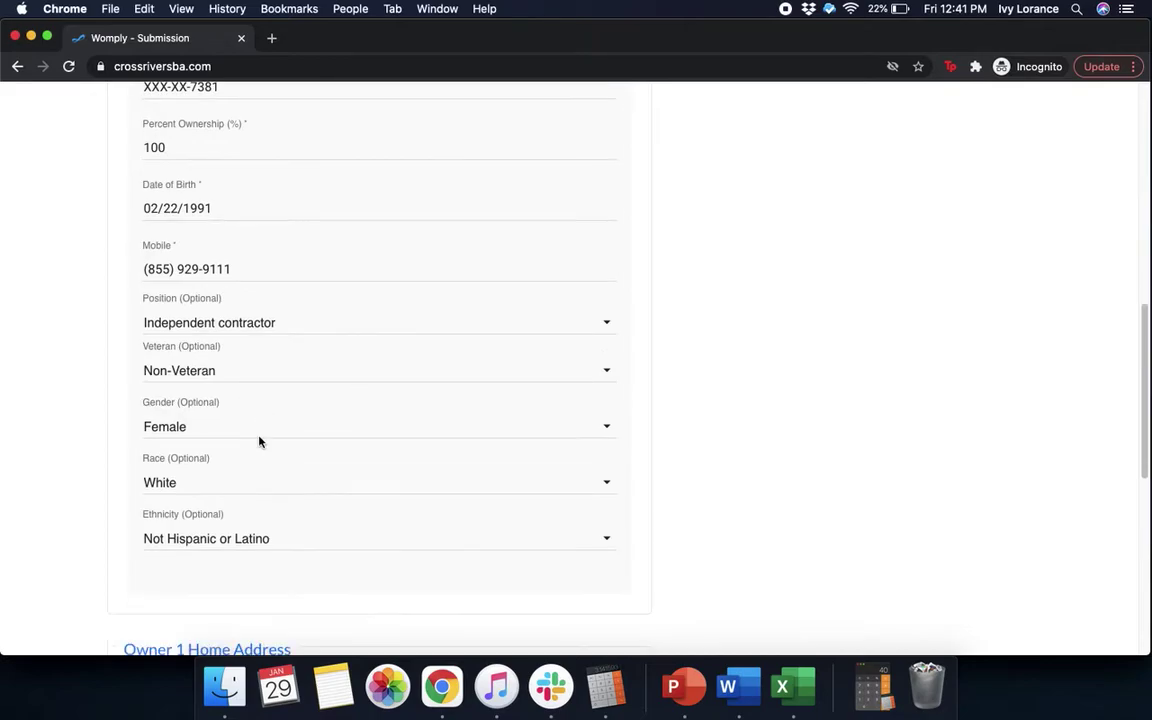
scroll(259, 442, down, 3)
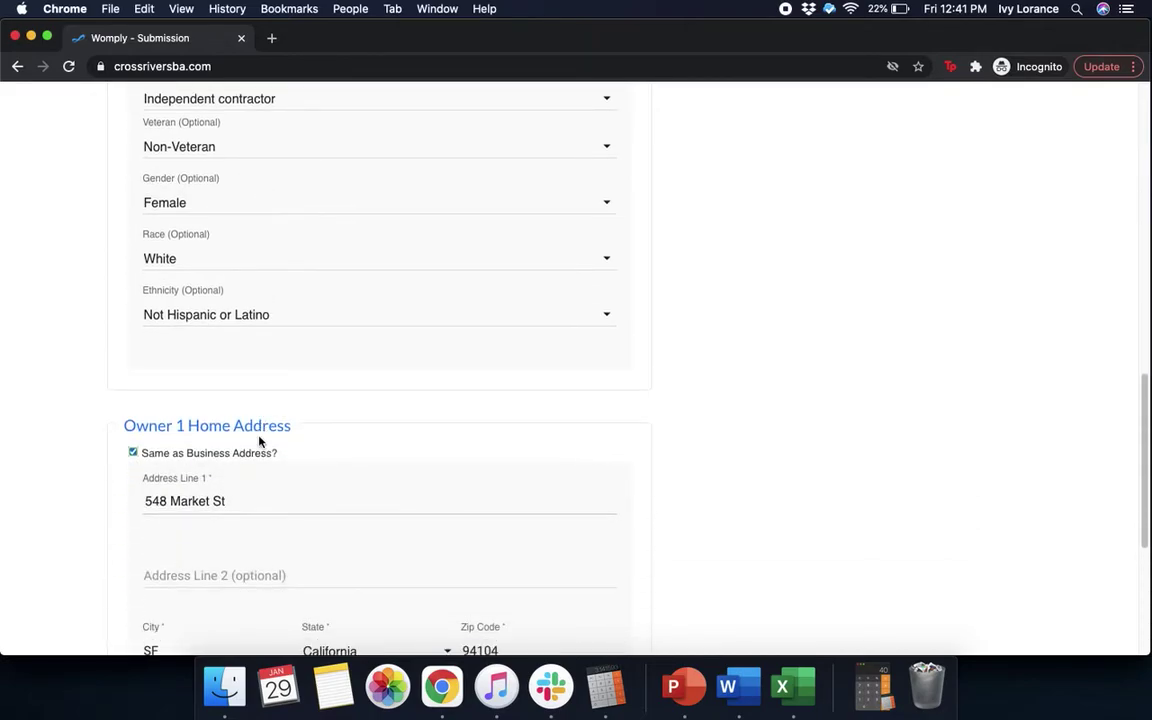
scroll(259, 442, down, 3)
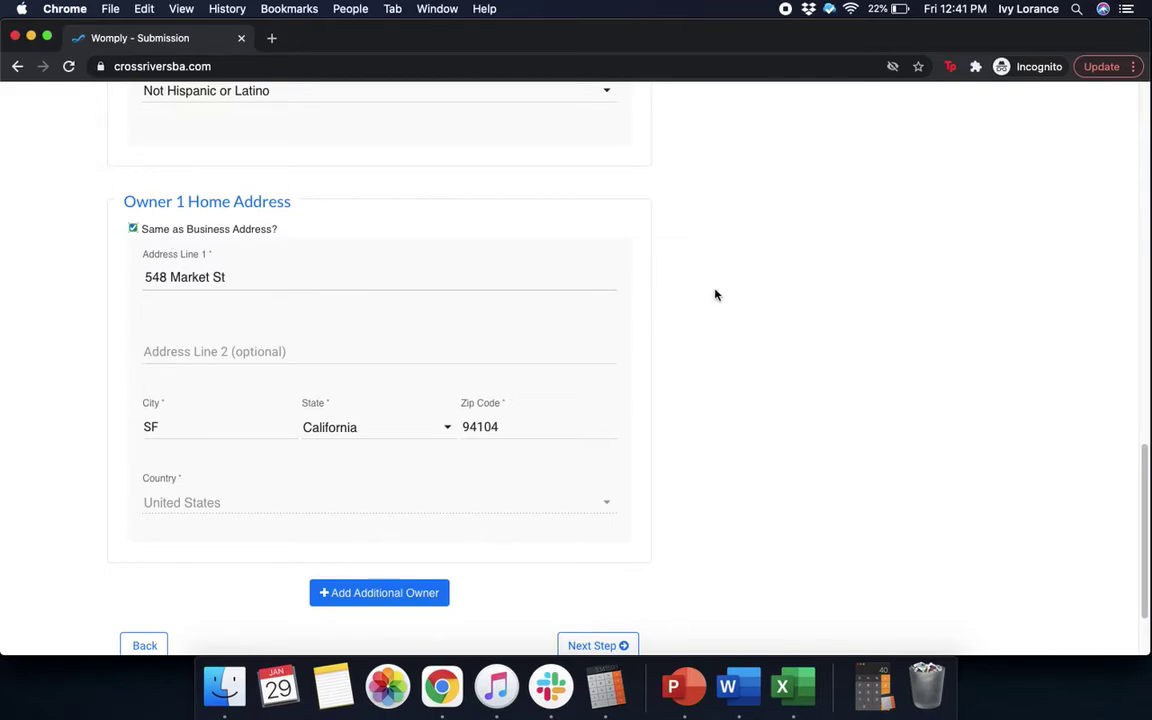
scroll(809, 379, down, 2)
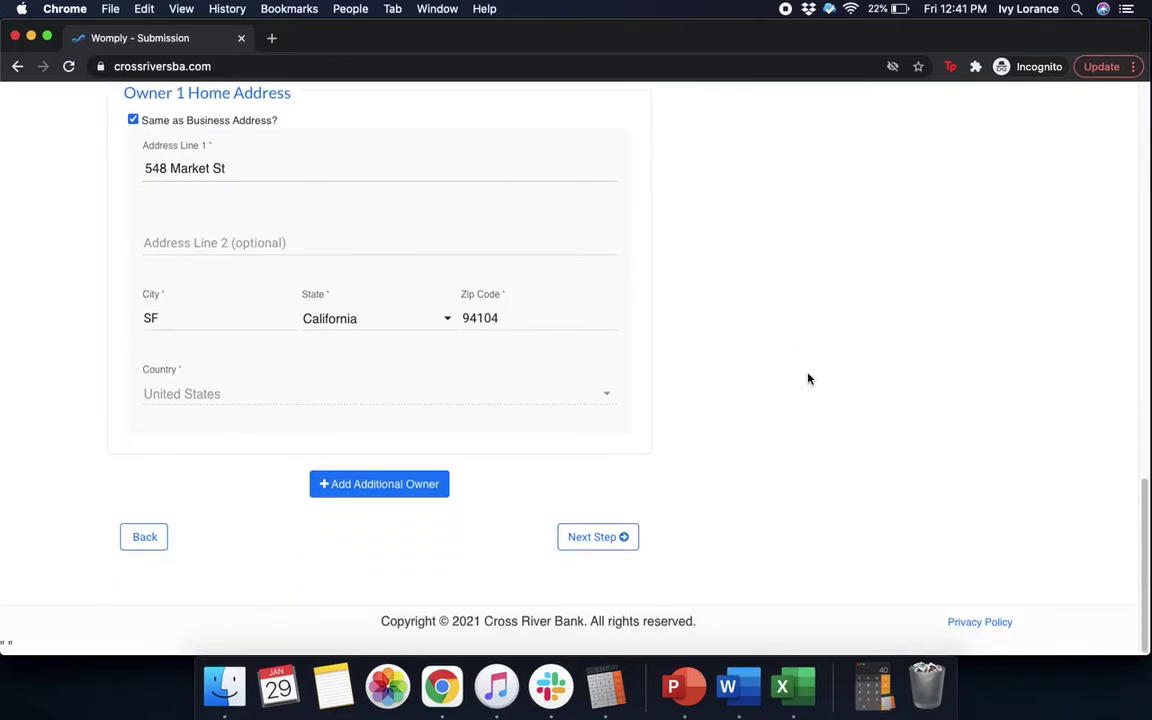
click(584, 539)
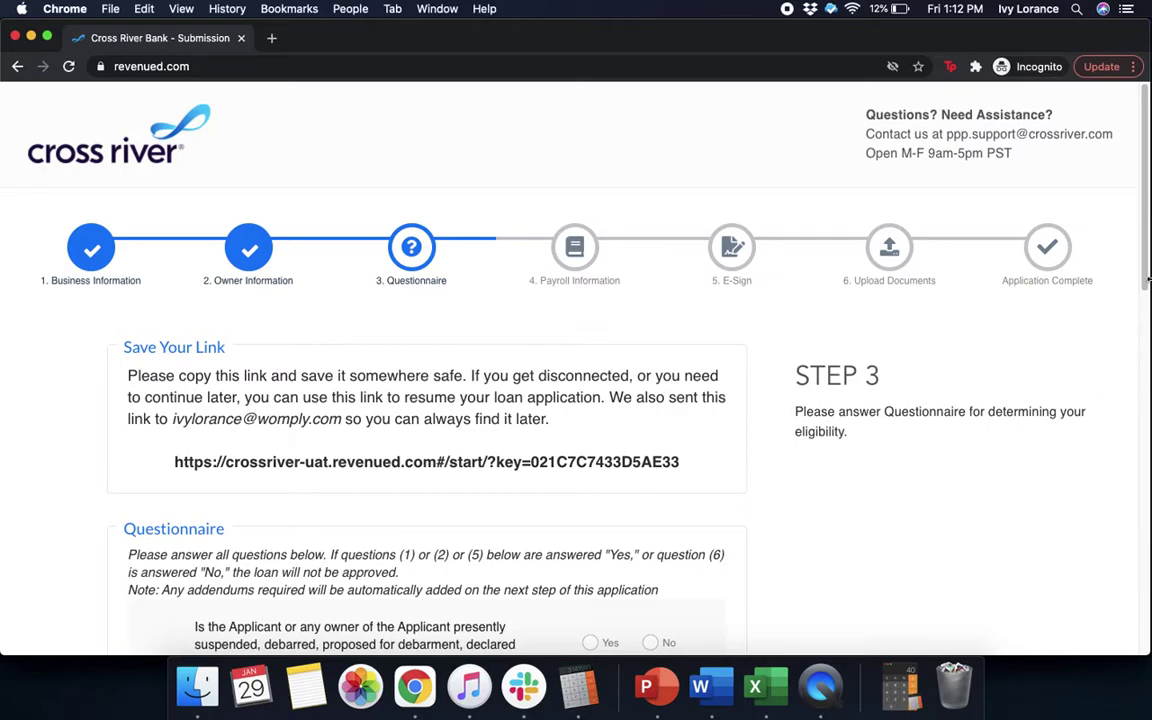
Scroll down Step 3 to the unanswered eligibility questions
scroll(1138, 263, down, 1)
scroll(1138, 263, down, 2)
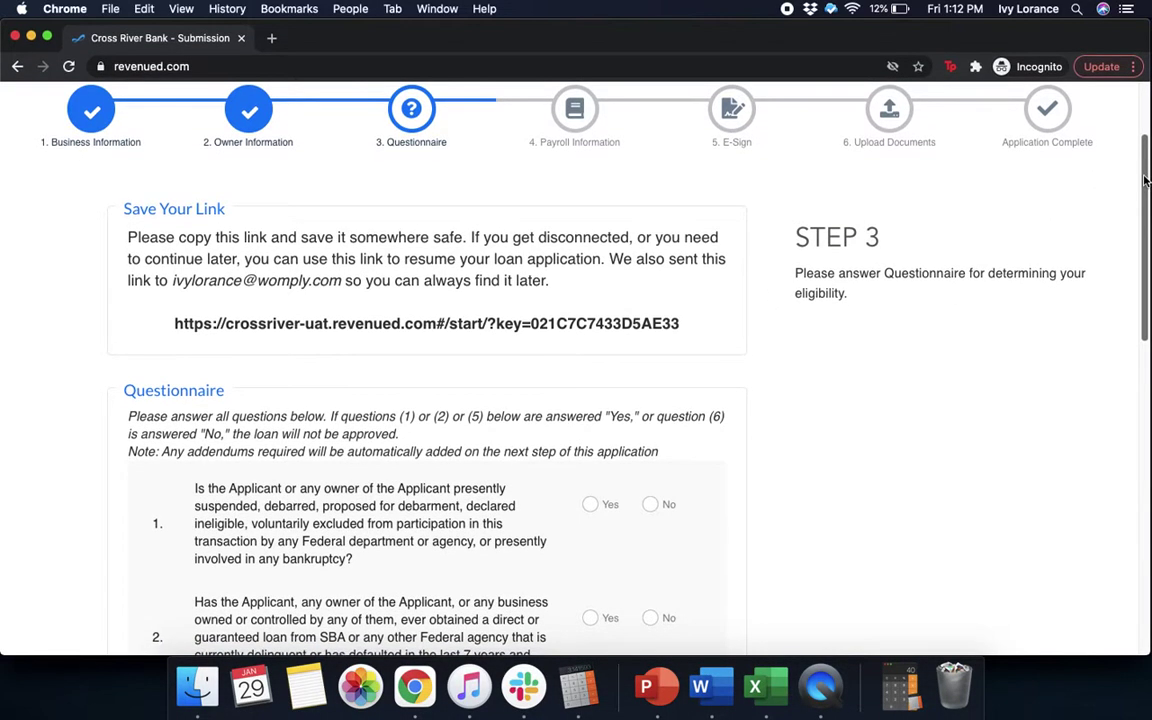
drag(1146, 186, 1132, 274)
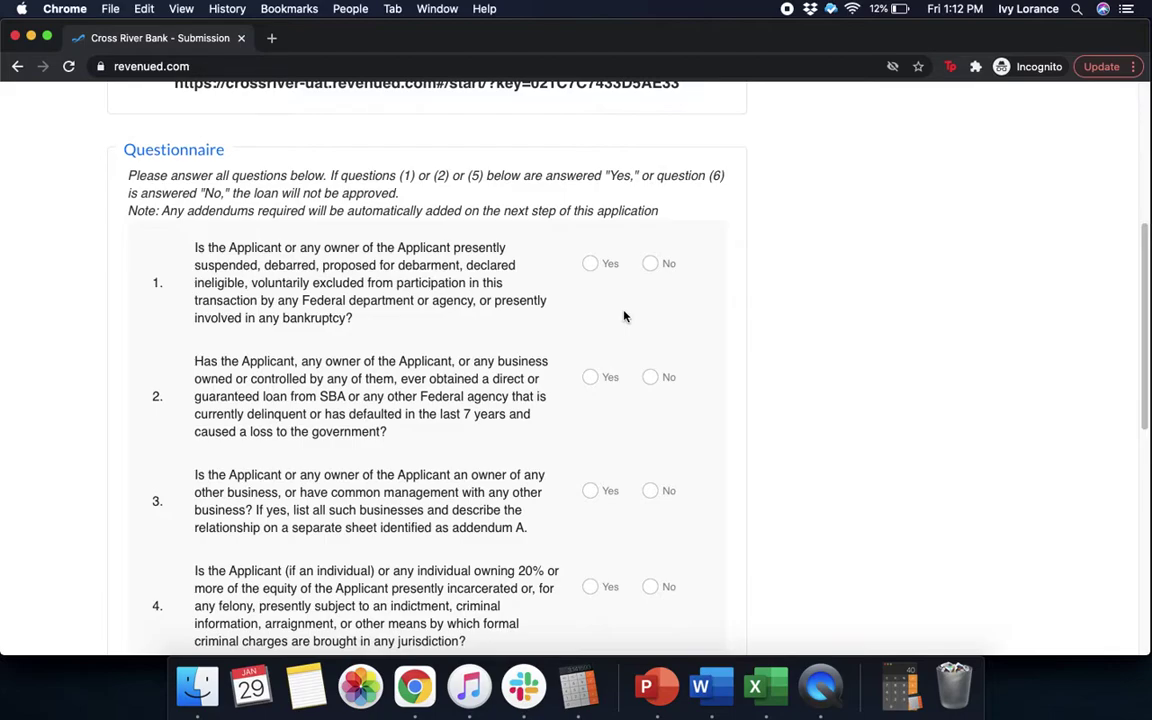
Answer No to questions 1–3 on debarment, delinquent federal loans and other businesses
click(655, 264)
scroll(795, 301, down, 3)
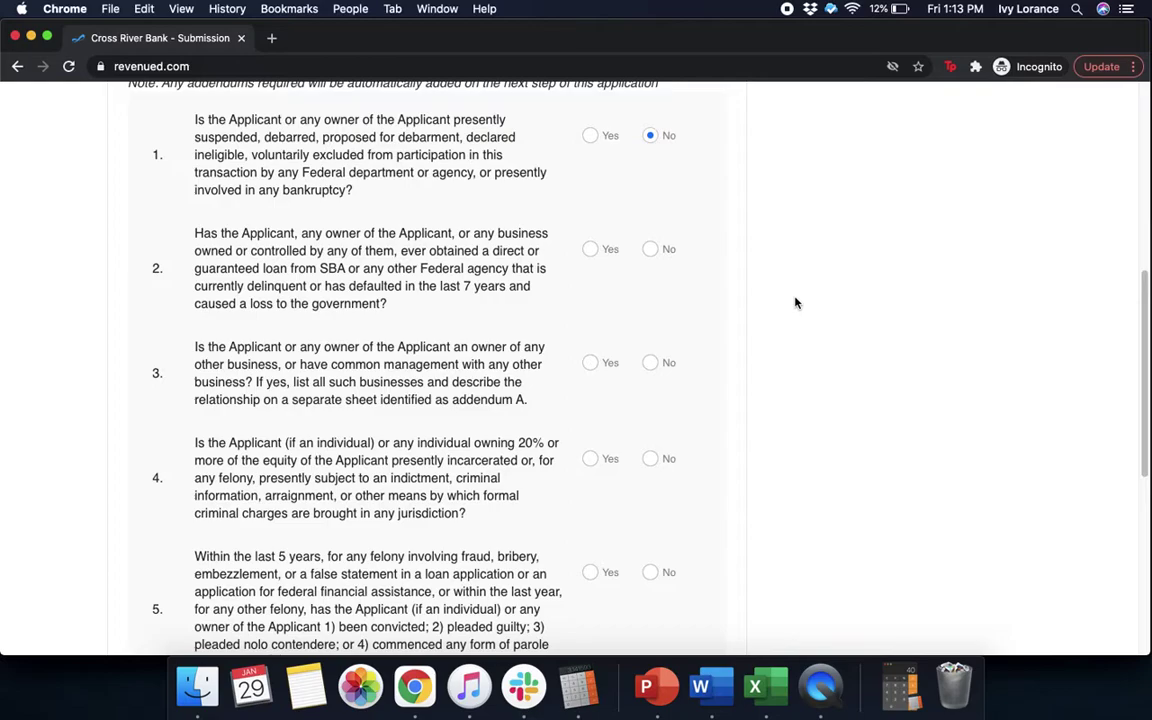
click(651, 250)
scroll(811, 311, down, 3)
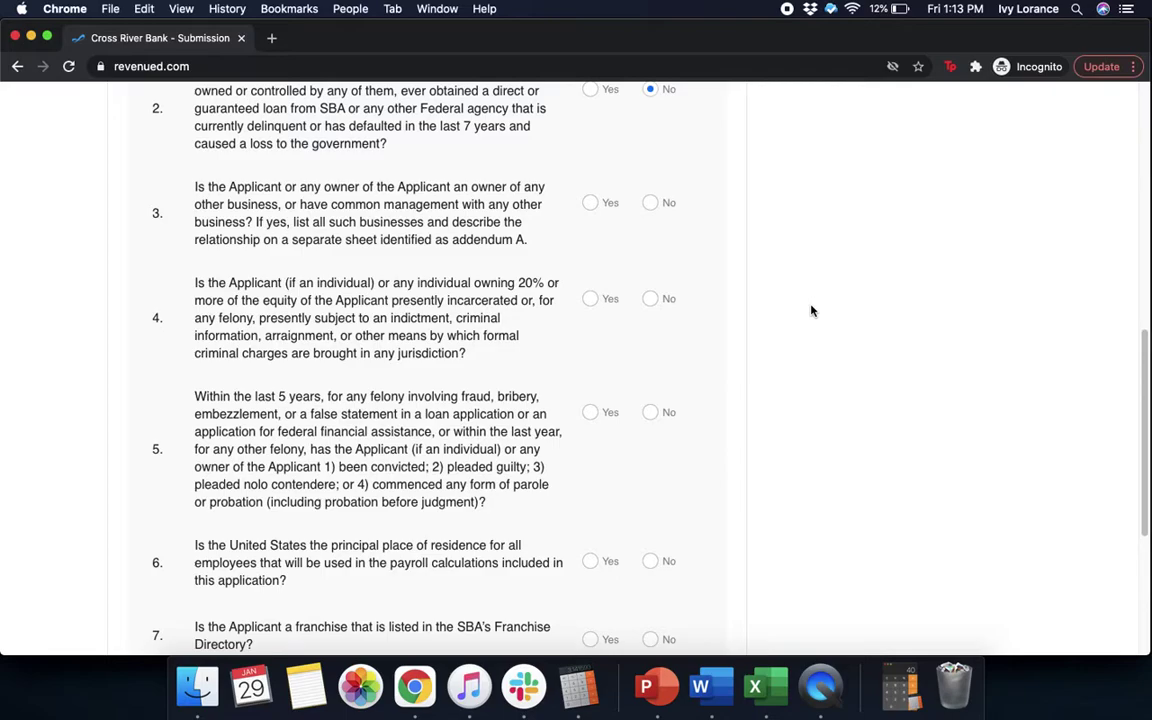
click(650, 203)
scroll(759, 264, down, 2)
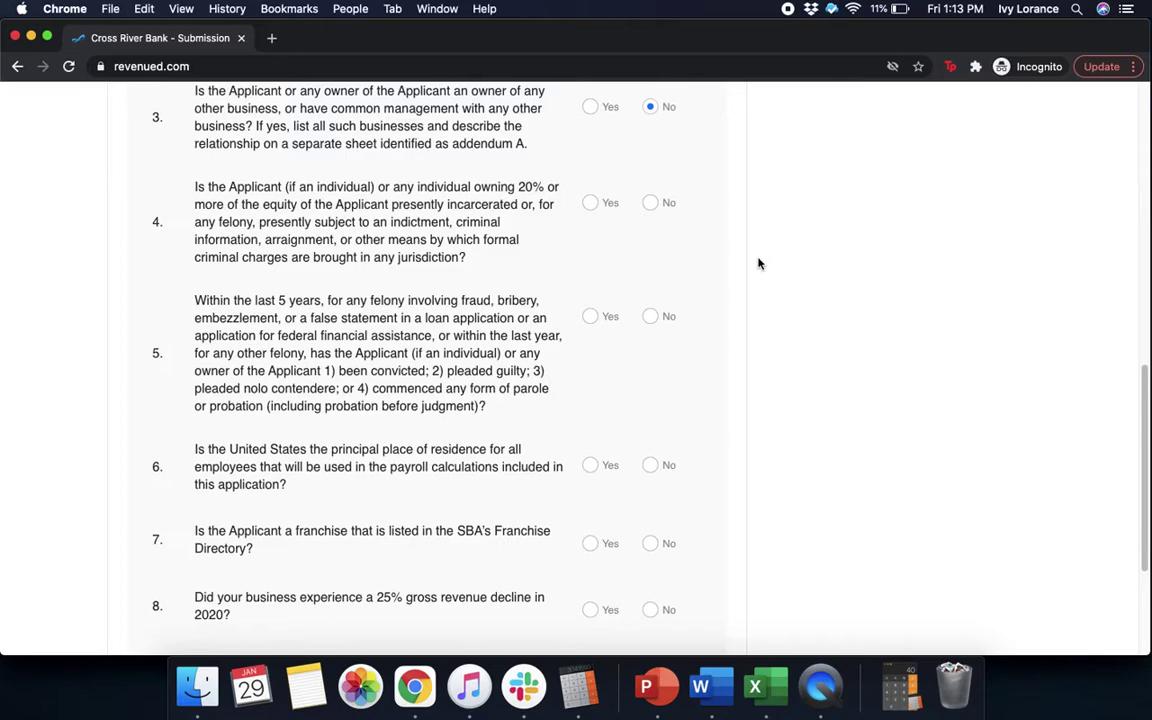
Answer No to the criminal-charge and five-year felony questions, and Yes to US-resident employees
click(650, 203)
scroll(757, 275, down, 2)
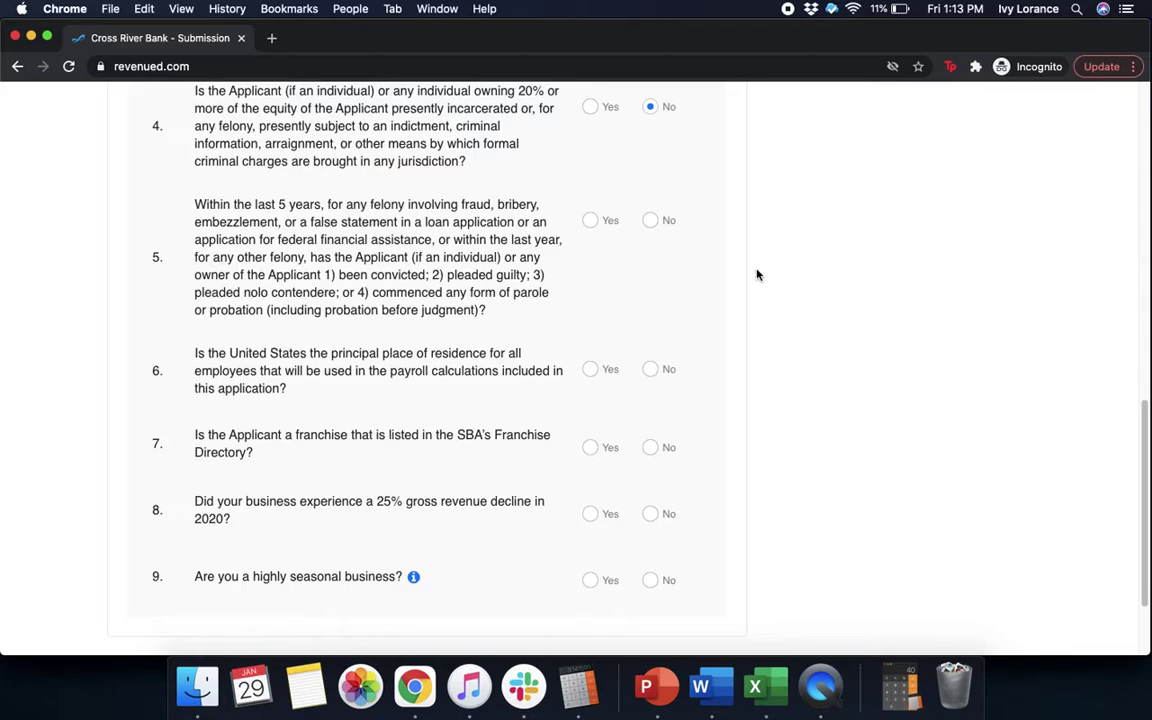
click(650, 221)
scroll(843, 309, down, 1)
scroll(843, 309, down, 2)
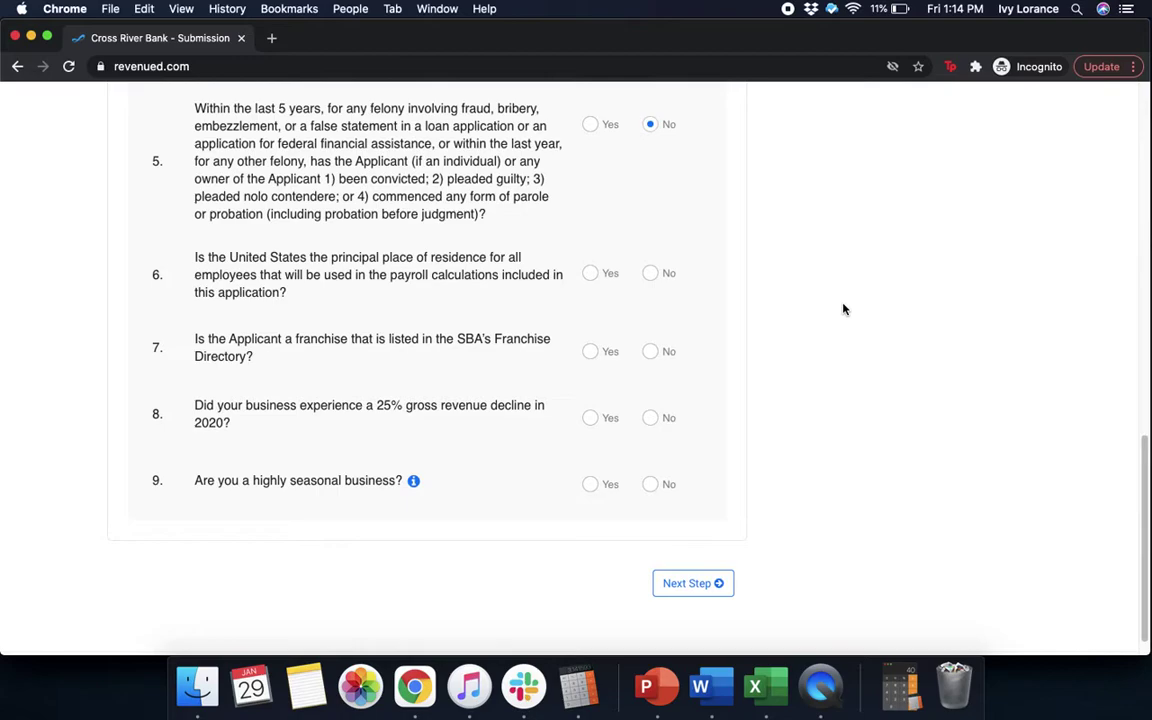
click(596, 276)
Answer franchise No, 25% decline Yes, seasonal No, choose Q2 2020, and continue to Payroll
click(651, 352)
click(590, 418)
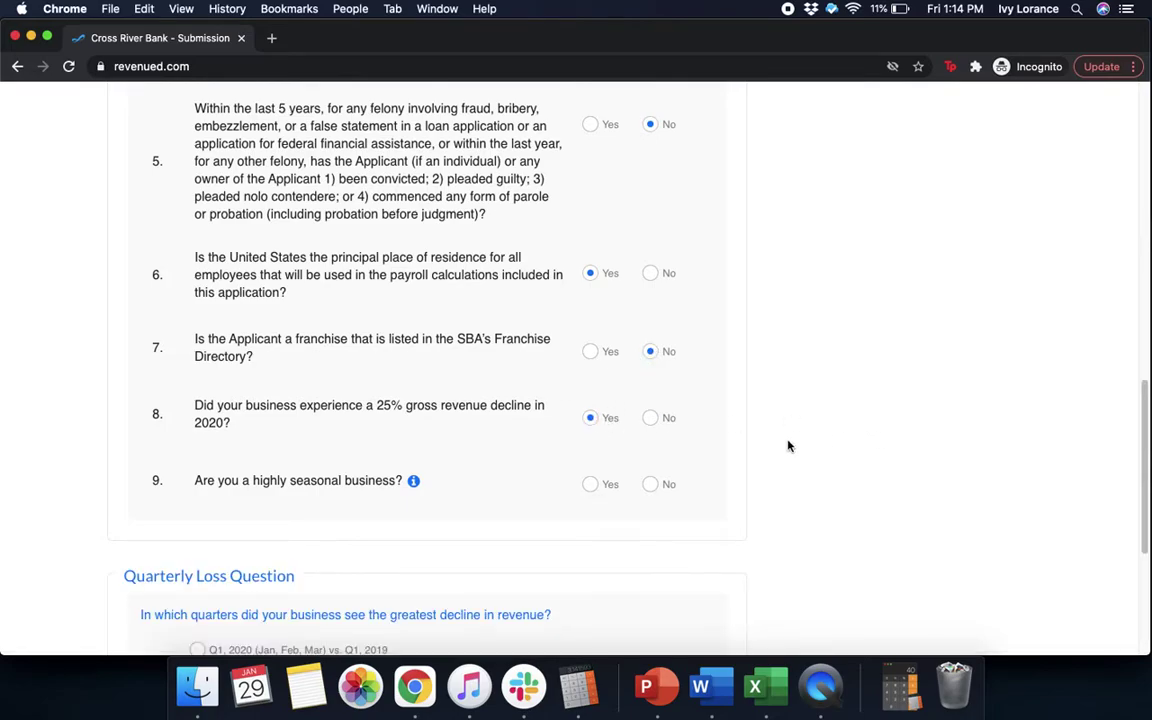
click(650, 484)
drag(1148, 424, 1148, 540)
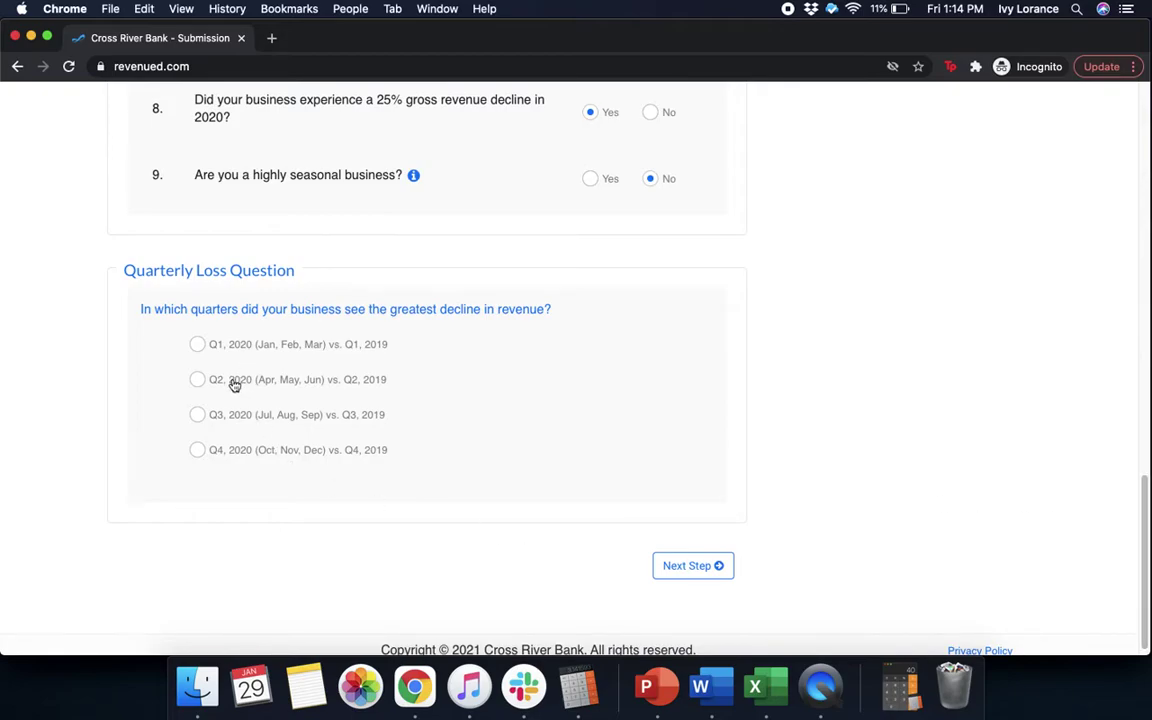
click(197, 380)
click(706, 571)
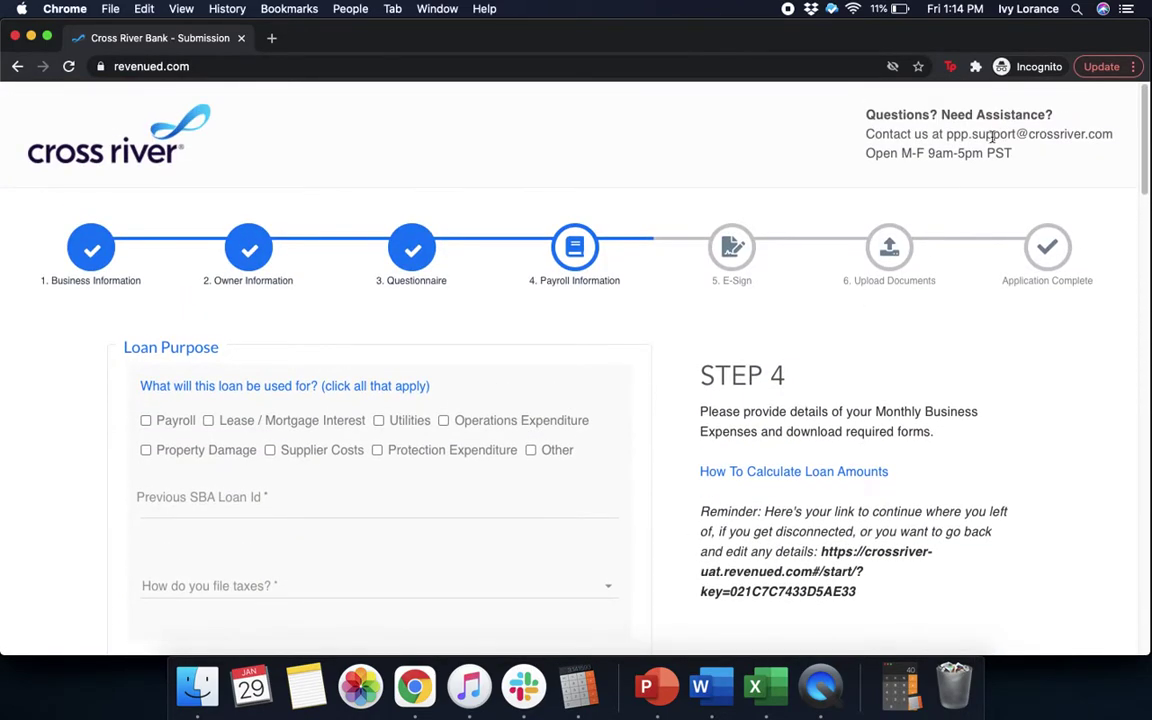
Tick Payroll as the loan purpose and enter the previous SBA loan ID
scroll(1136, 190, down, 3)
scroll(1136, 195, down, 1)
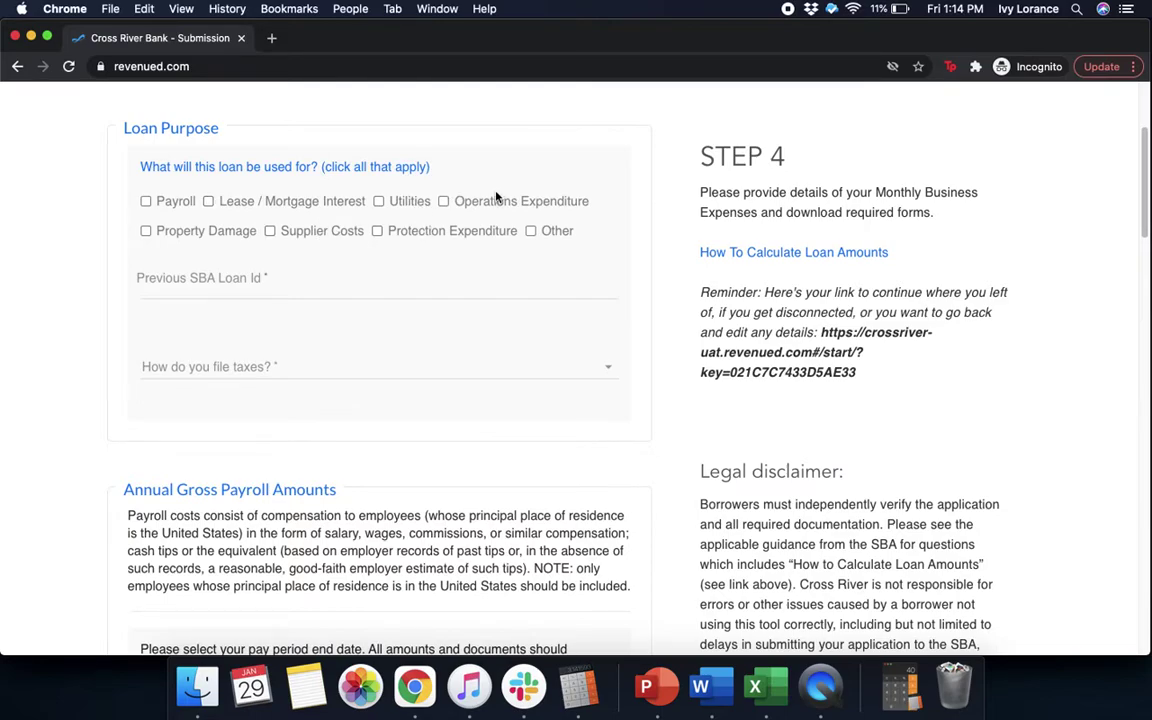
click(146, 202)
click(208, 281)
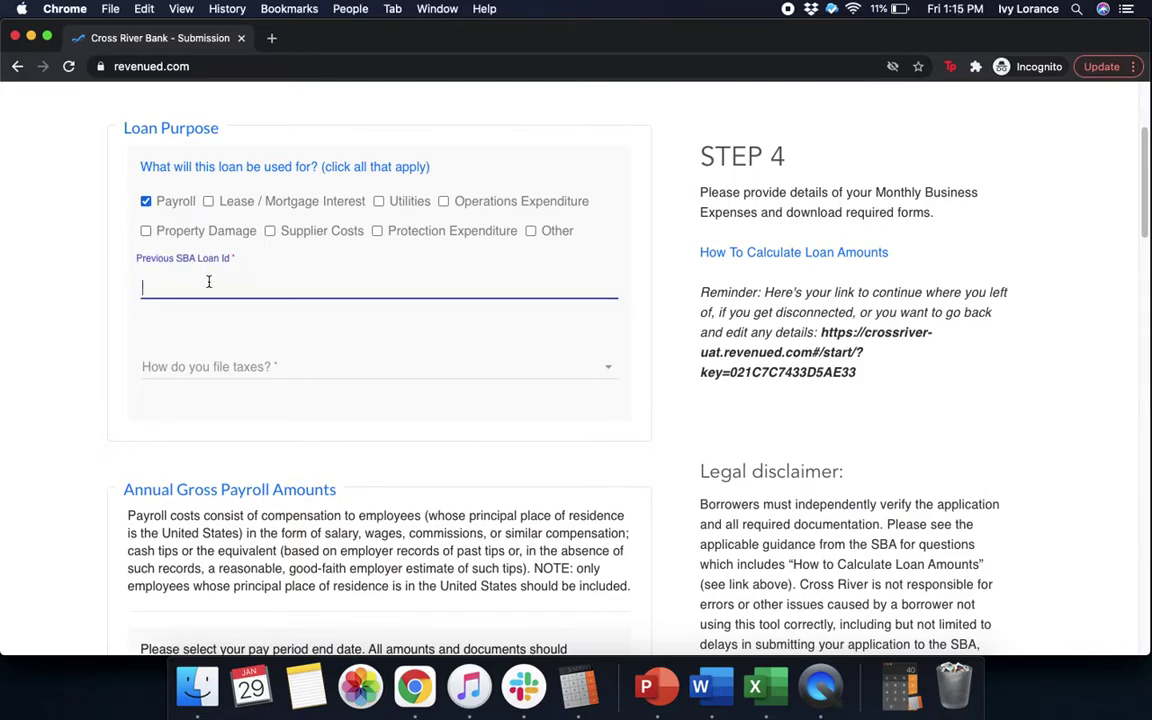
text(1231231231)
click(244, 372)
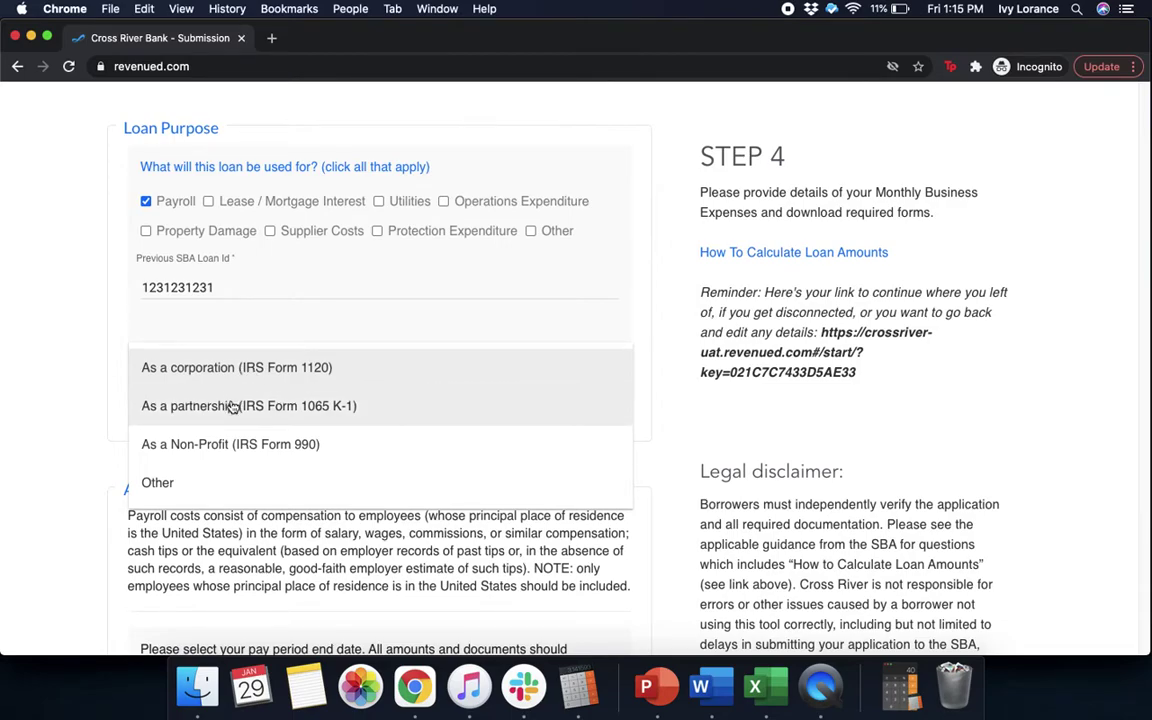
Set tax filing to Other and the pay period end date to 12/31/2019
click(176, 488)
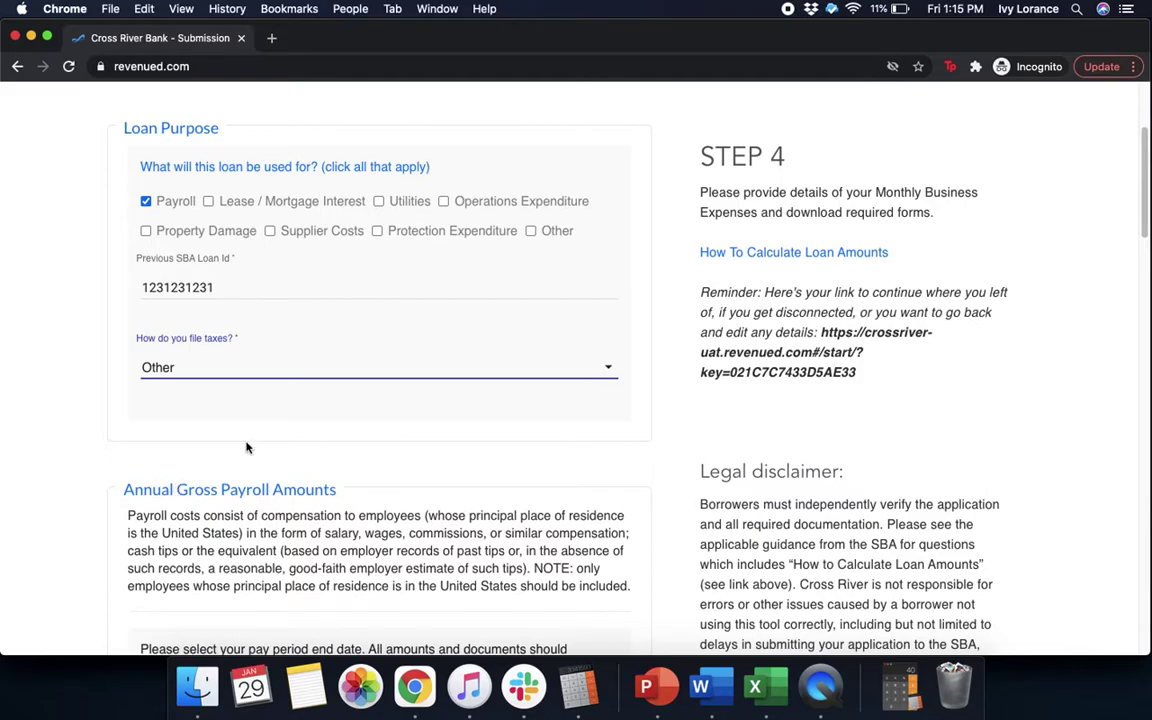
click(1125, 252)
drag(1145, 230, 1141, 298)
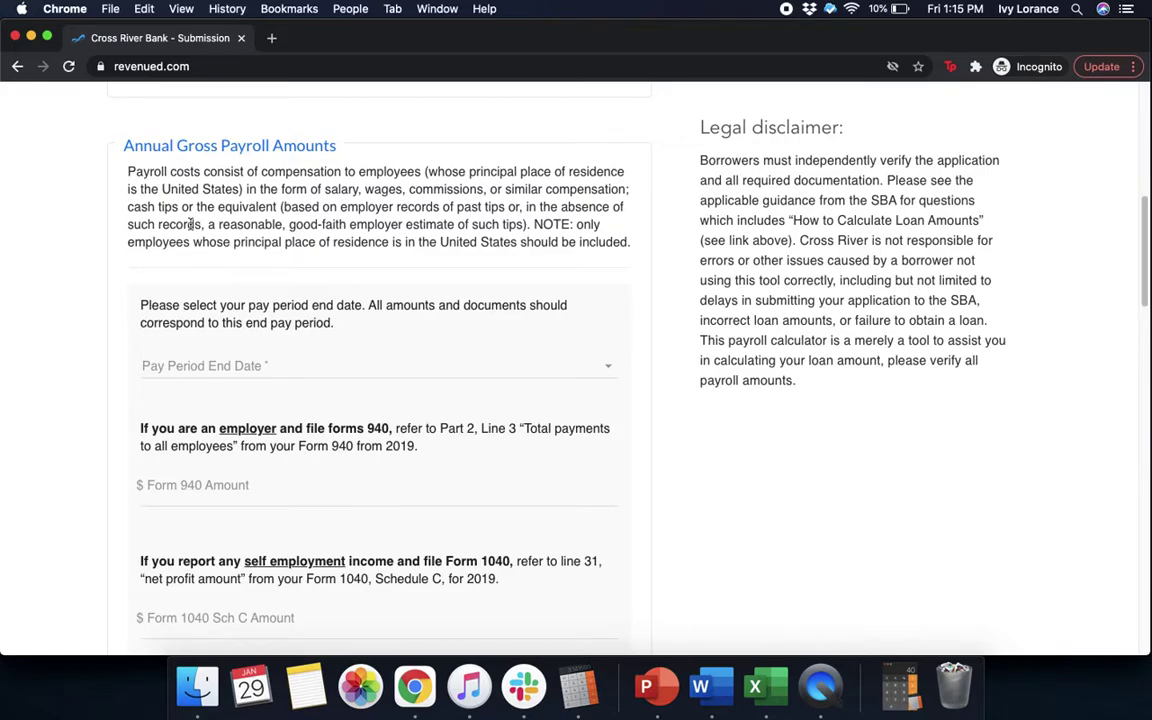
click(222, 365)
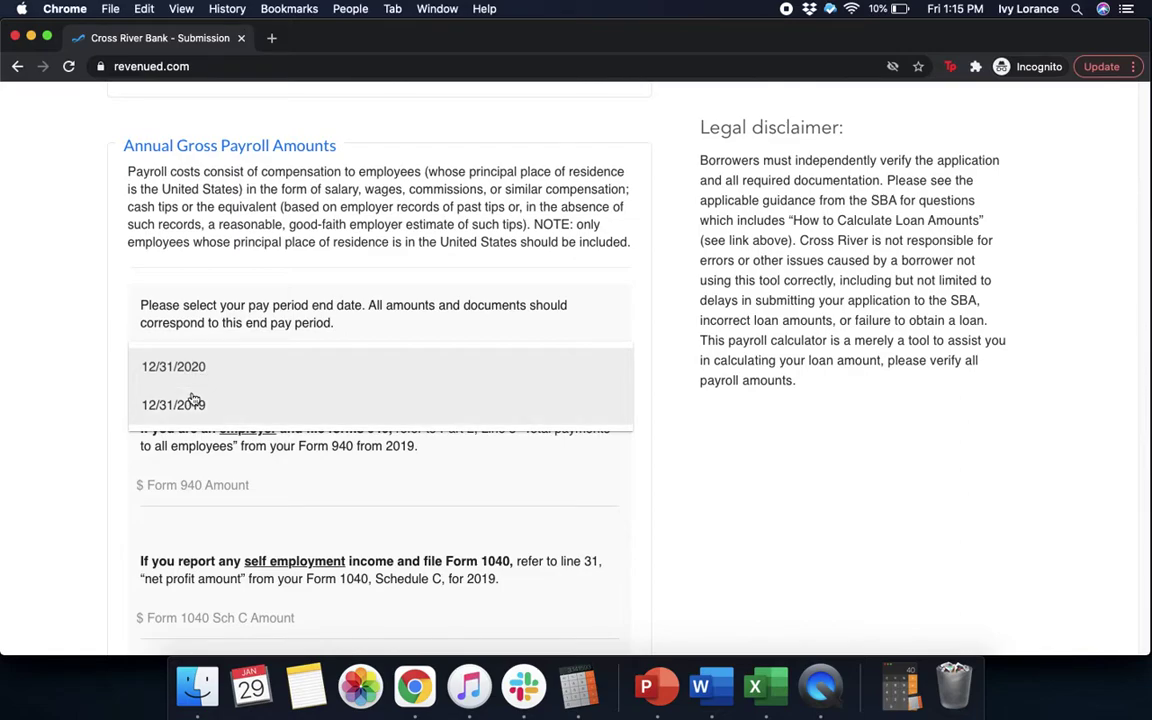
click(194, 402)
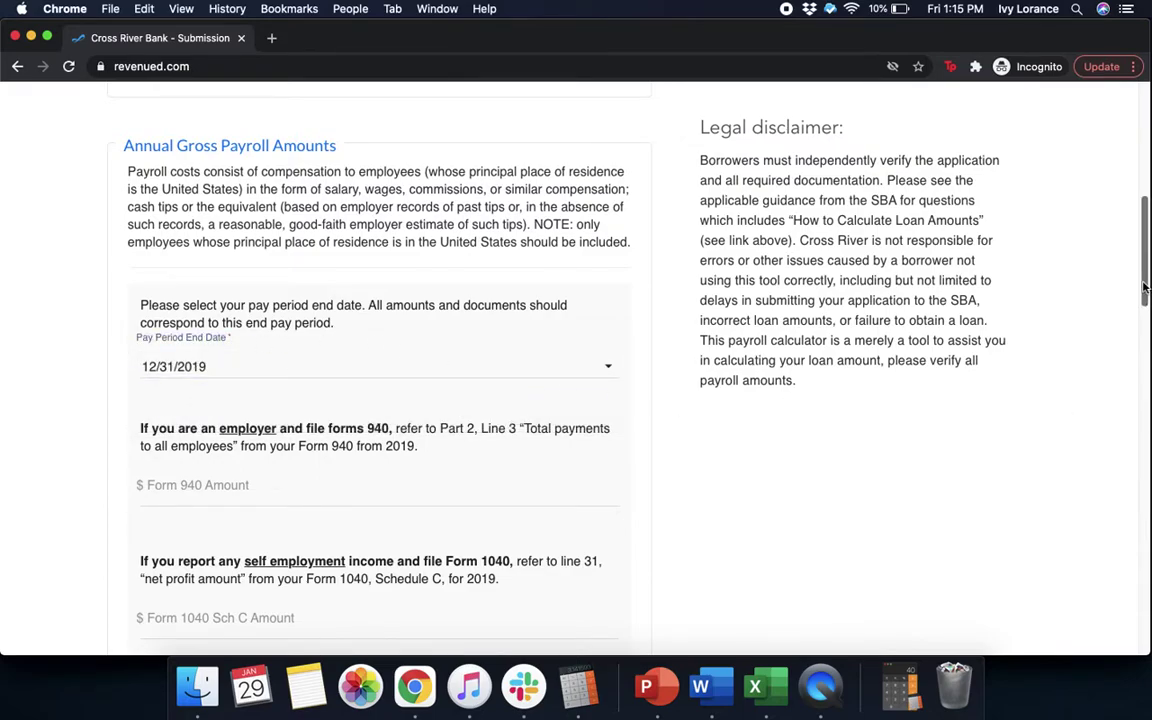
Enter 70000 as the Form 1040 Schedule C amount
scroll(1145, 344, down, 5)
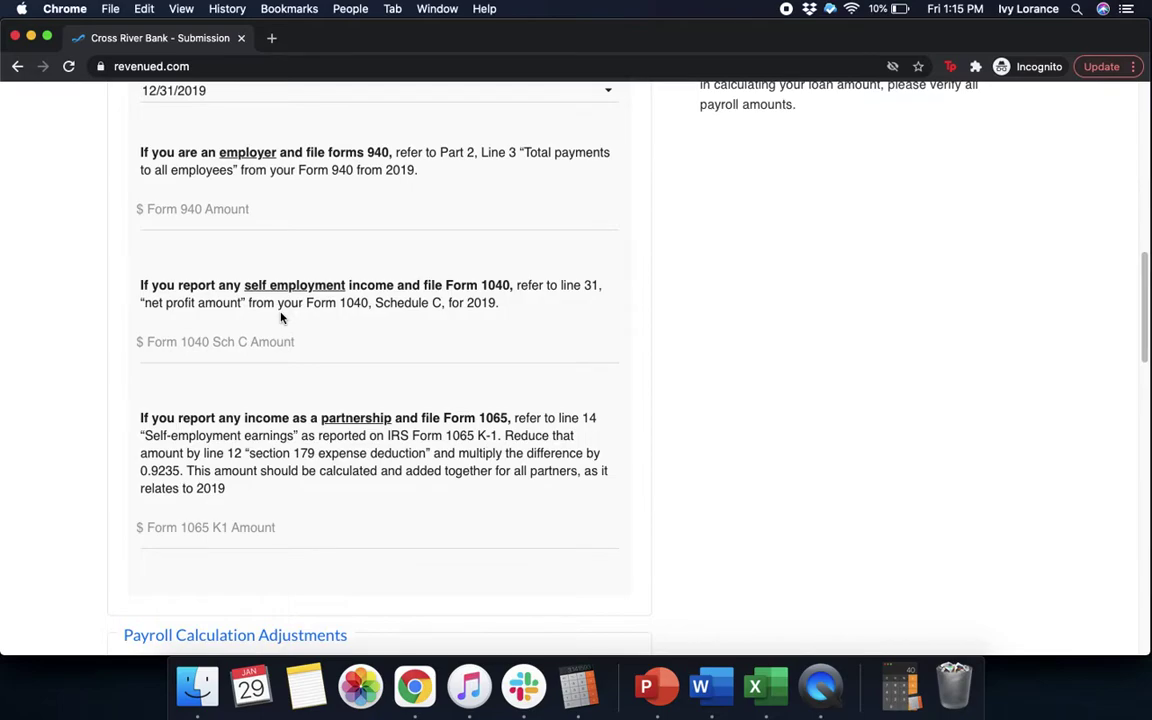
click(337, 339)
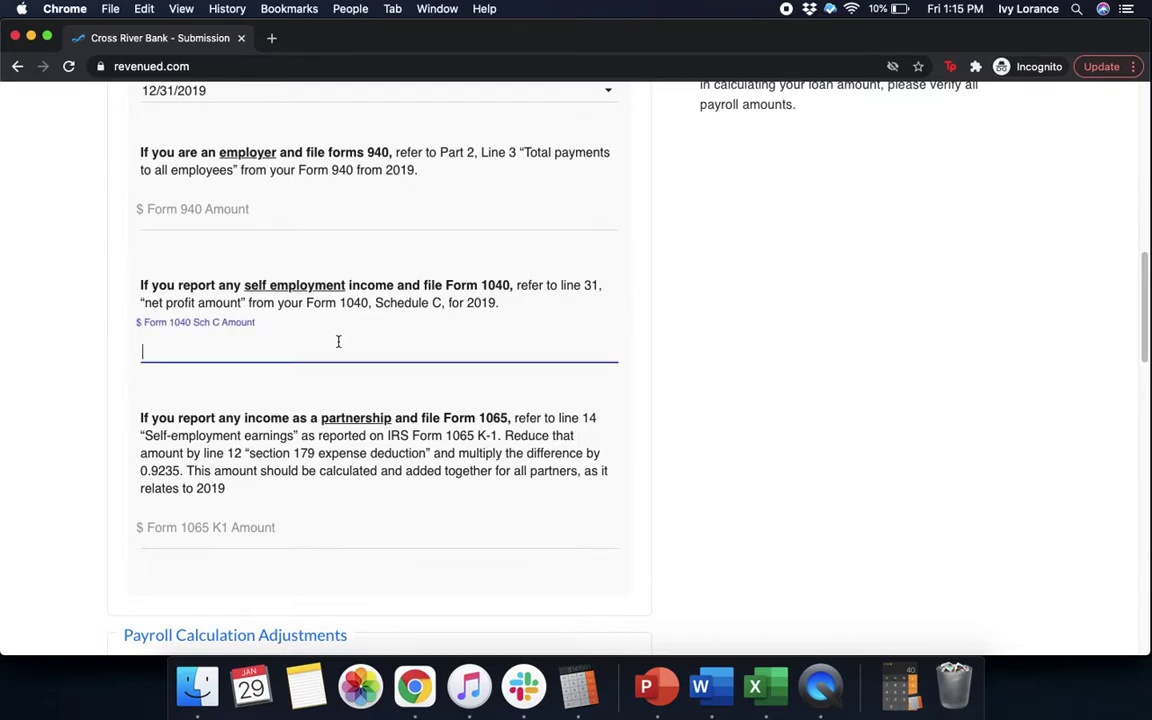
text(70000)
click(1020, 372)
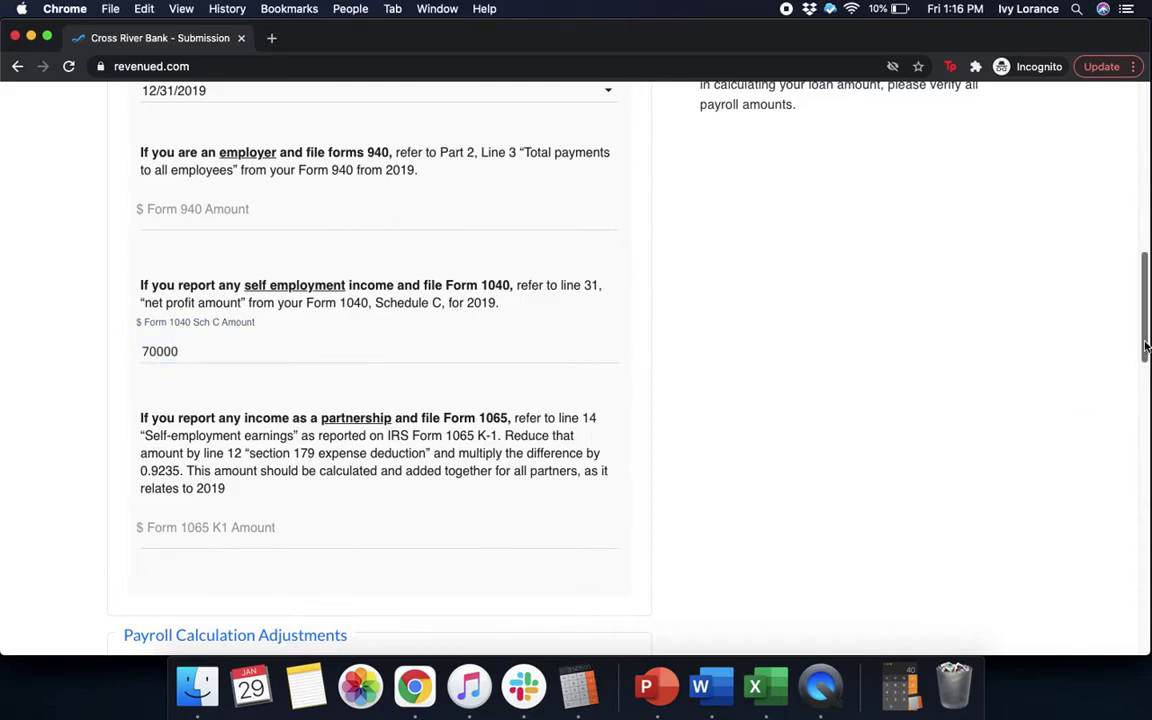
drag(1146, 346, 1146, 396)
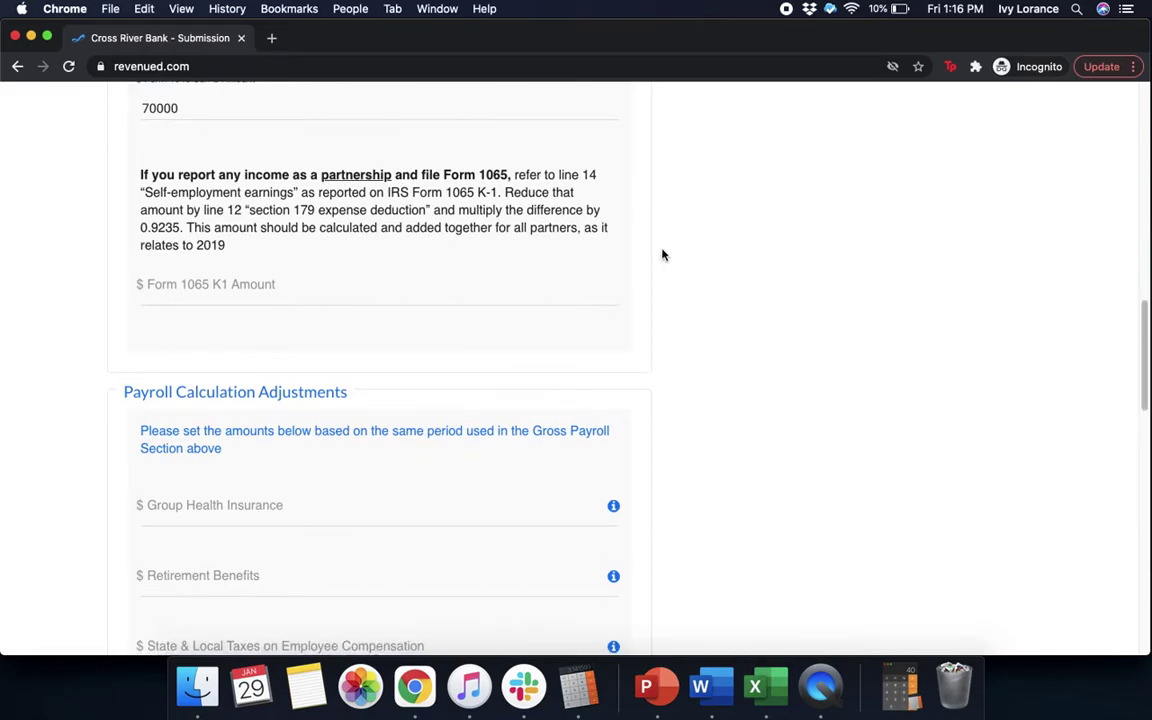
drag(1144, 326, 1146, 381)
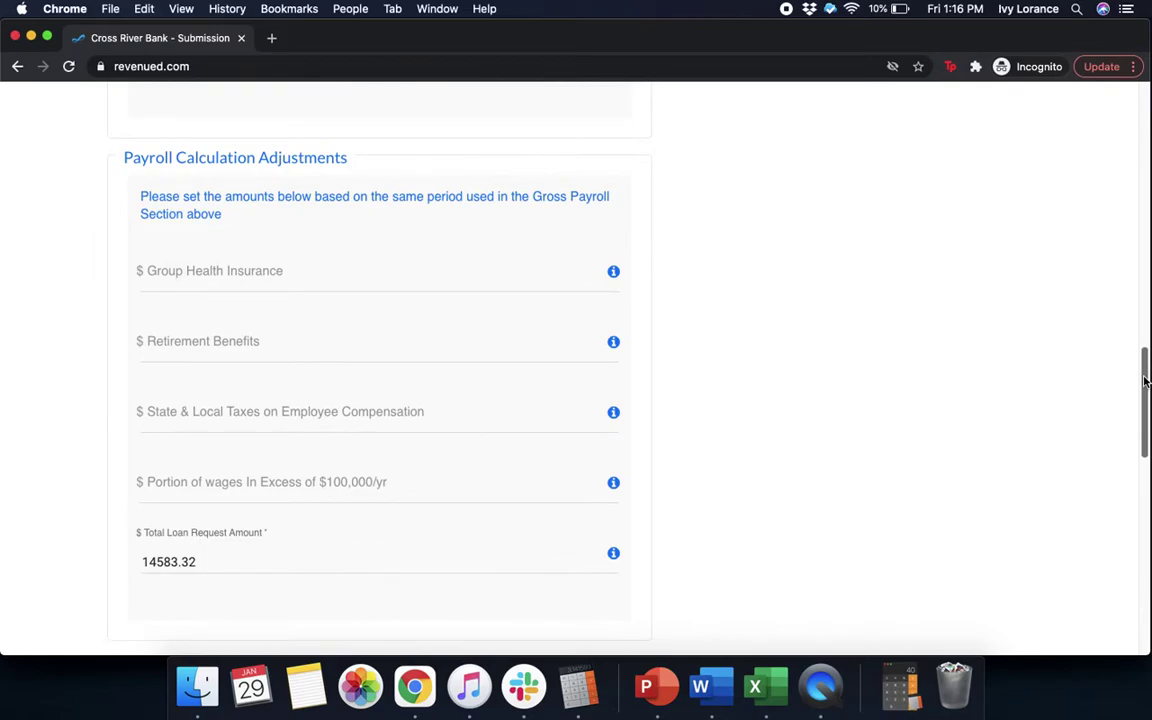
Enter group health insurance 0, retirement benefits 1000 and state and local taxes 1000
click(339, 279)
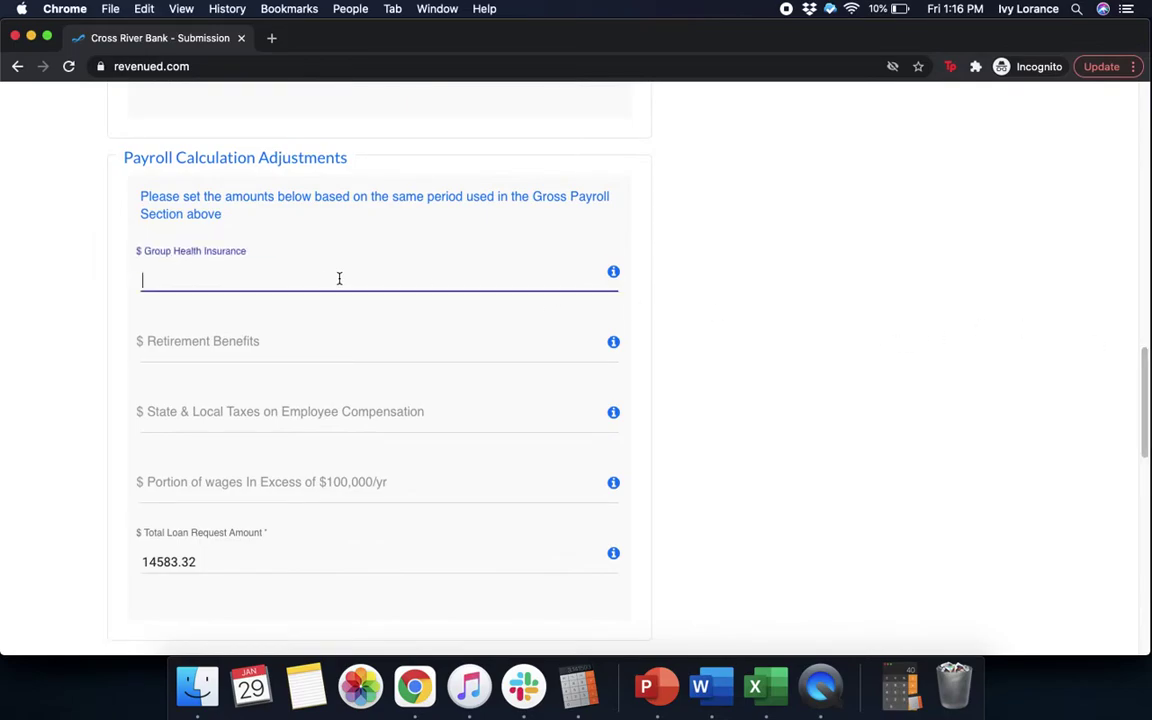
text(0)
click(281, 350)
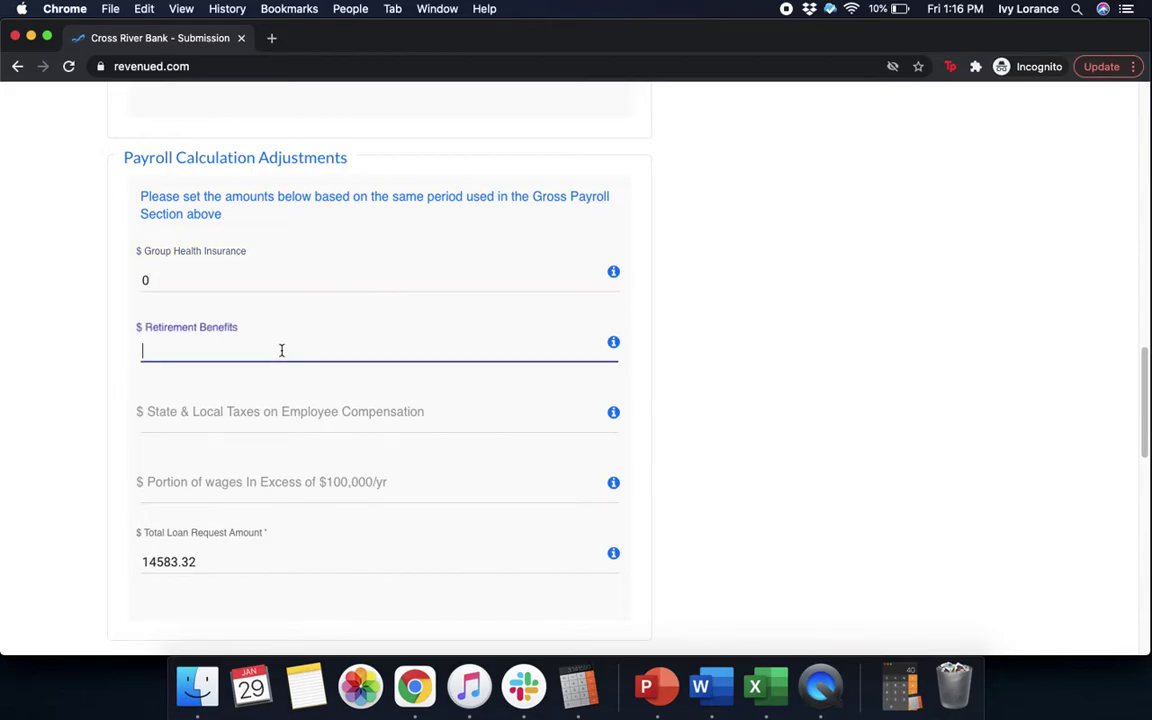
text(10)
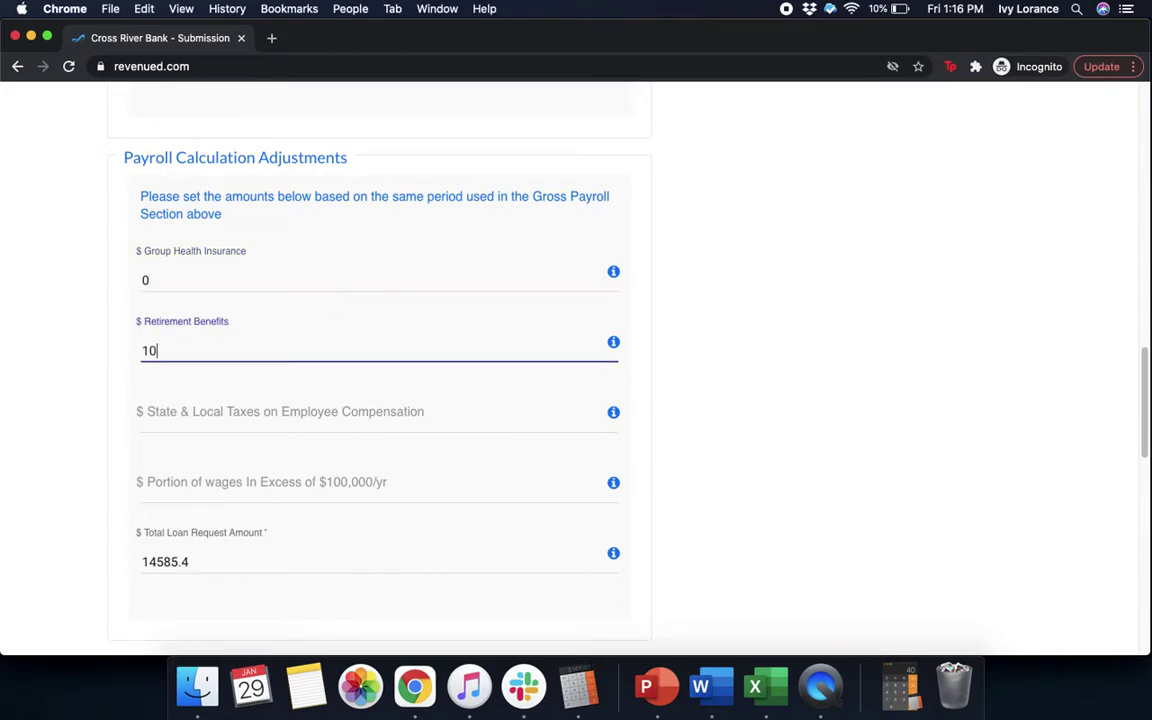
text(00)
click(273, 404)
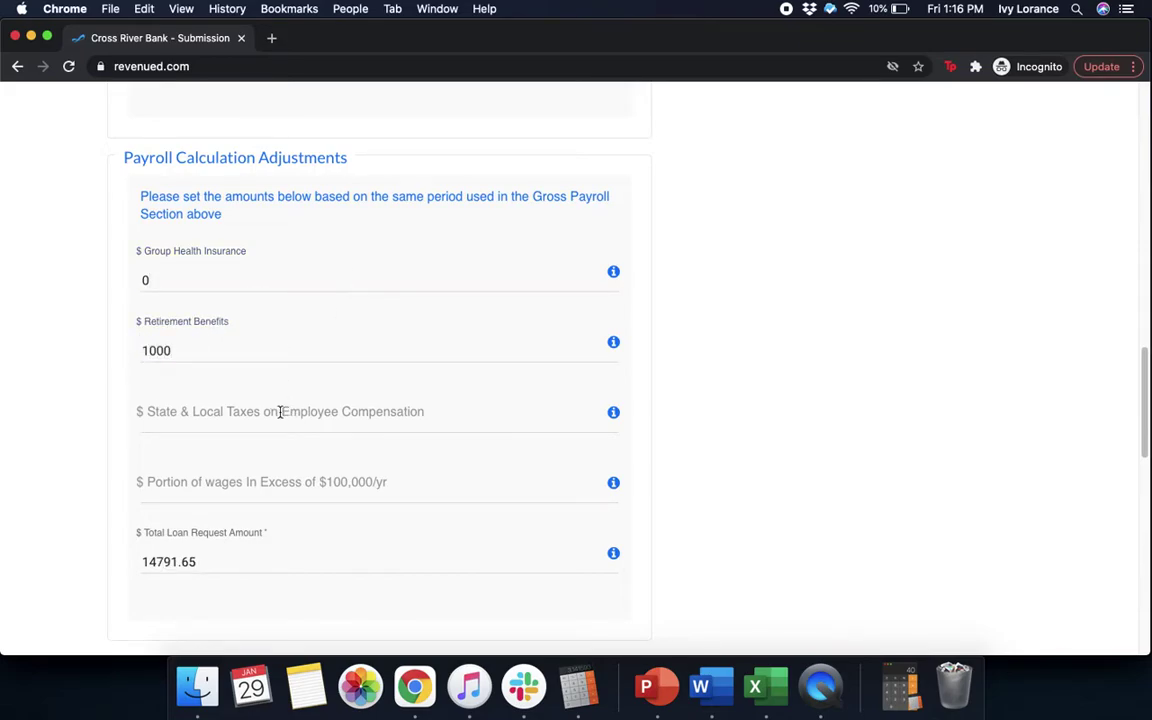
click(280, 412)
text(1000)
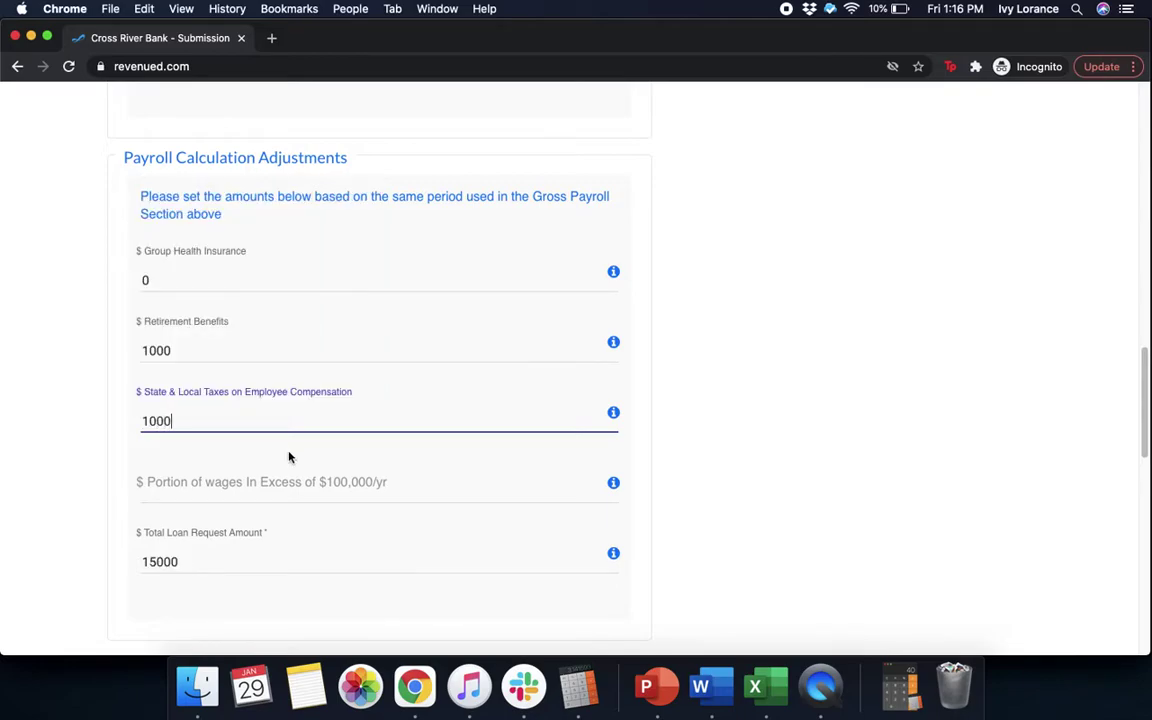
click(267, 489)
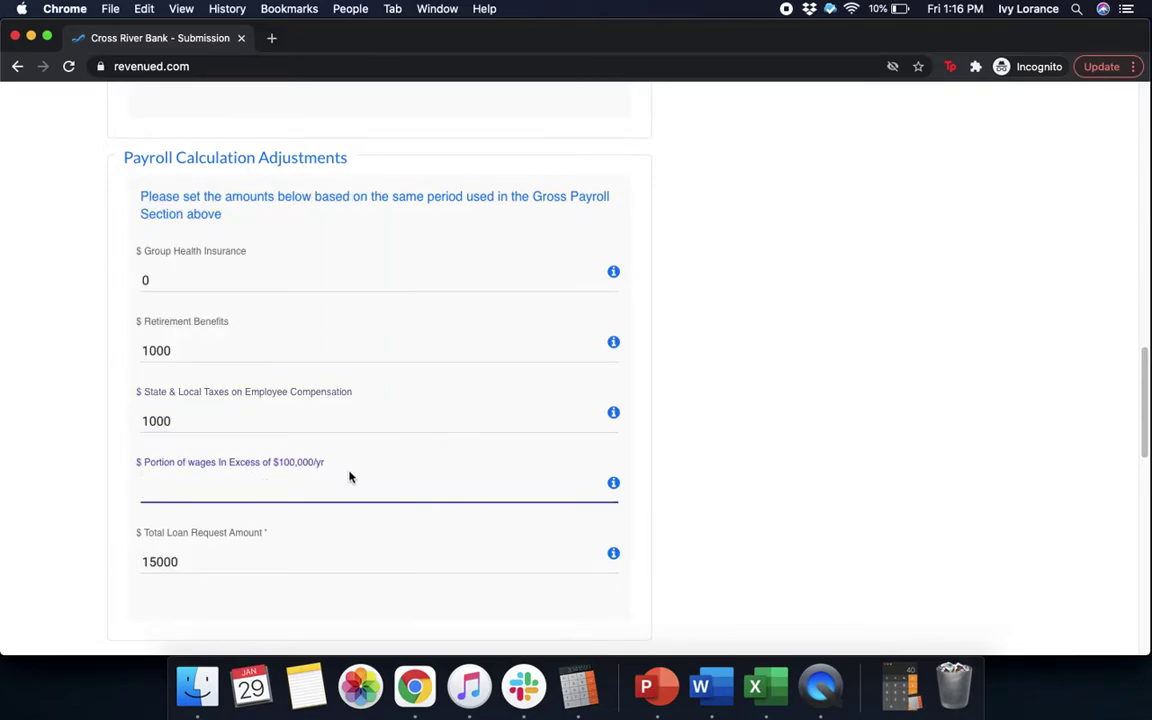
click(853, 440)
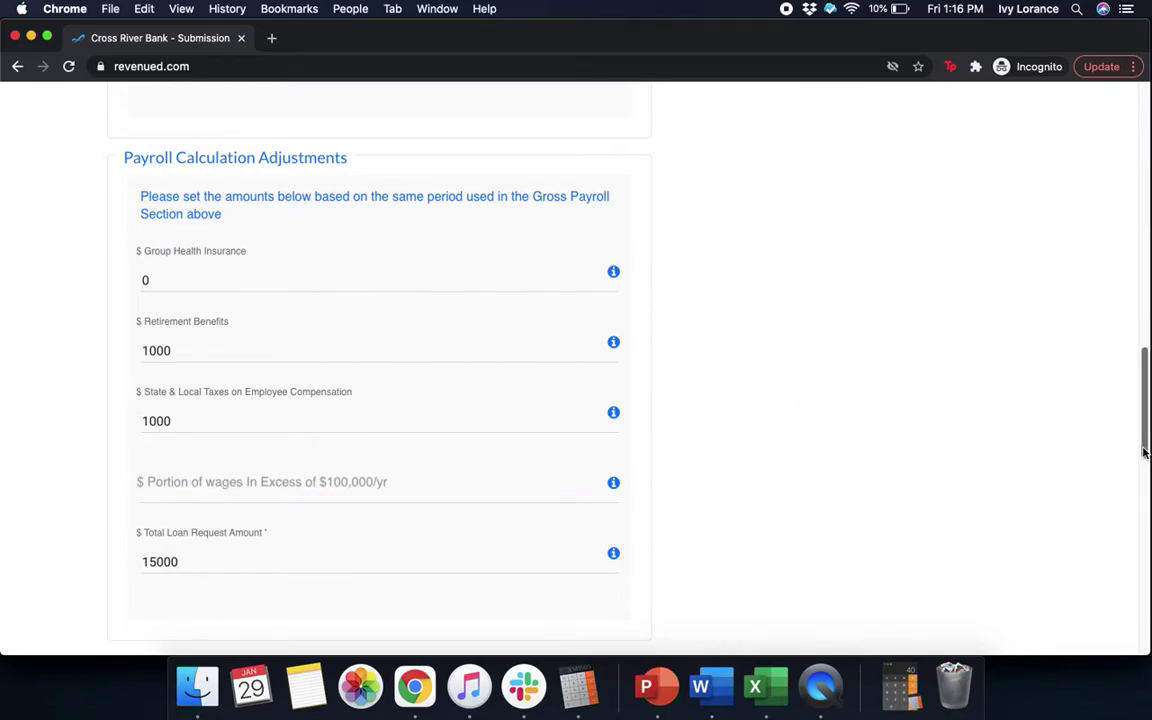
drag(1145, 452, 1148, 543)
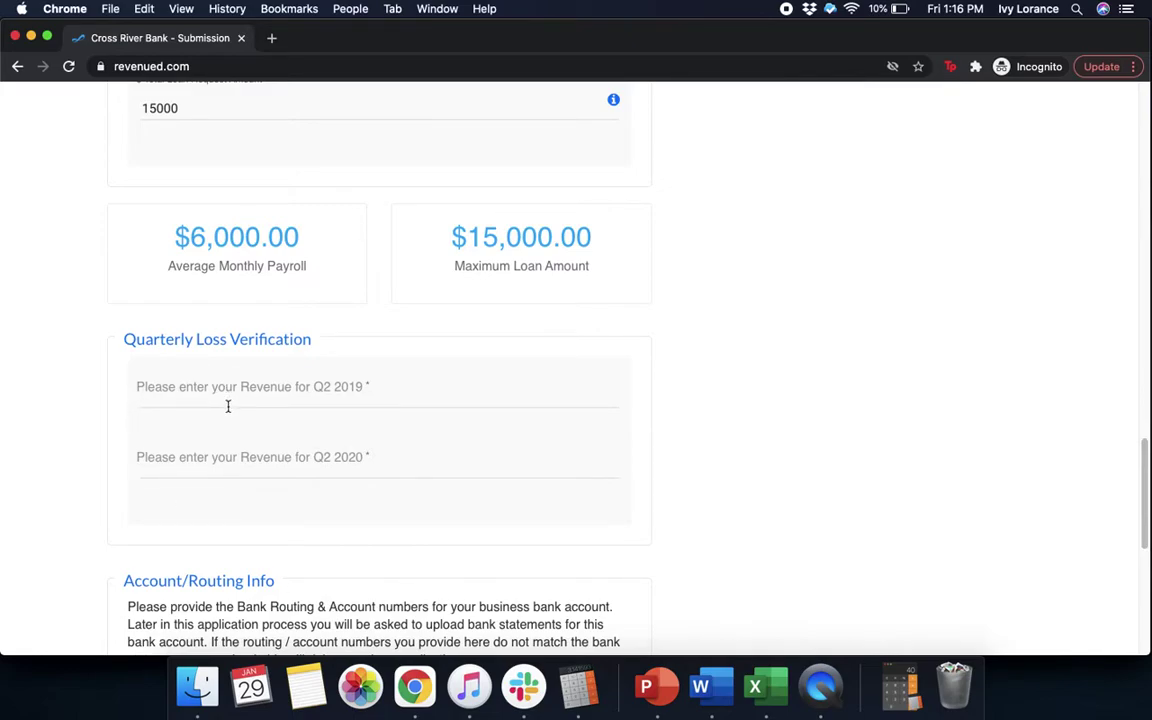
Enter Q2 2019 revenue of 100000 and Q2 2020 revenue of 75000
click(290, 388)
text(100)
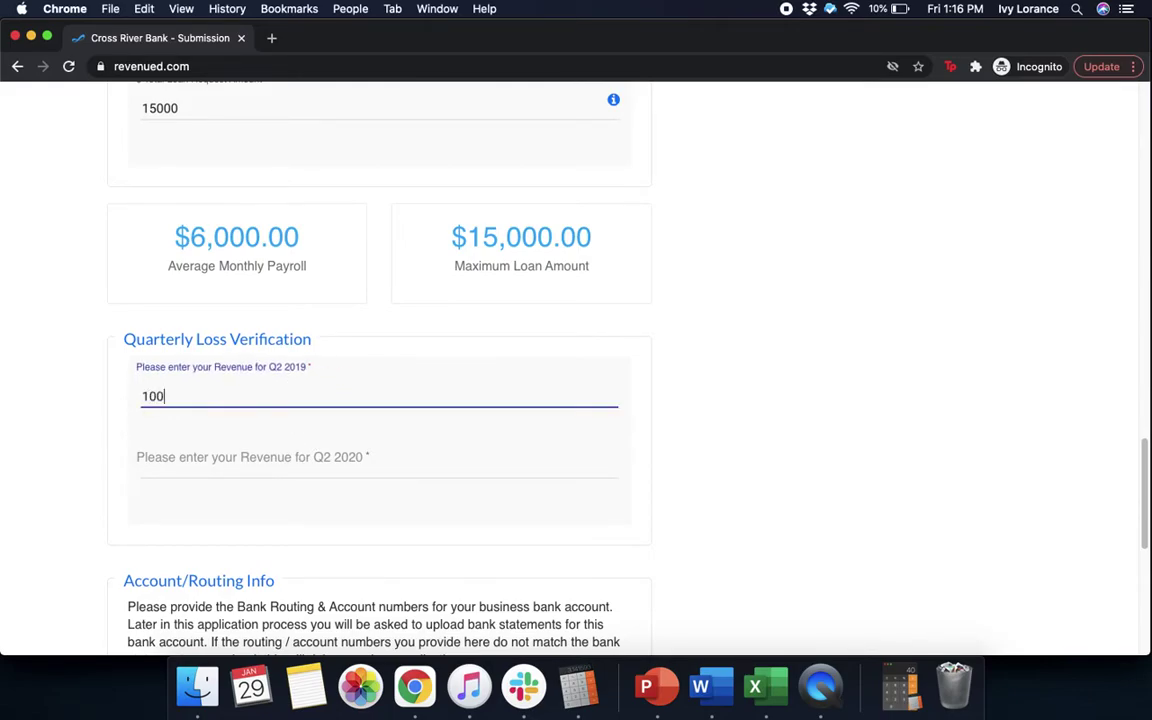
text(000)
click(292, 460)
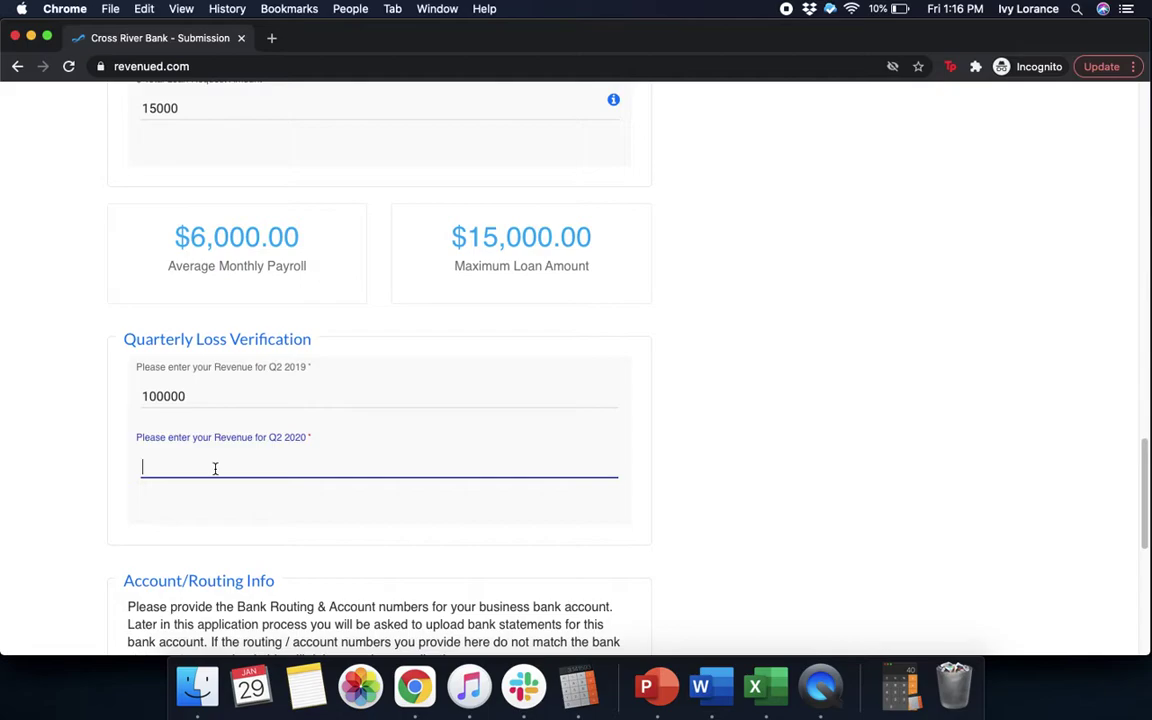
text(75000)
click(380, 507)
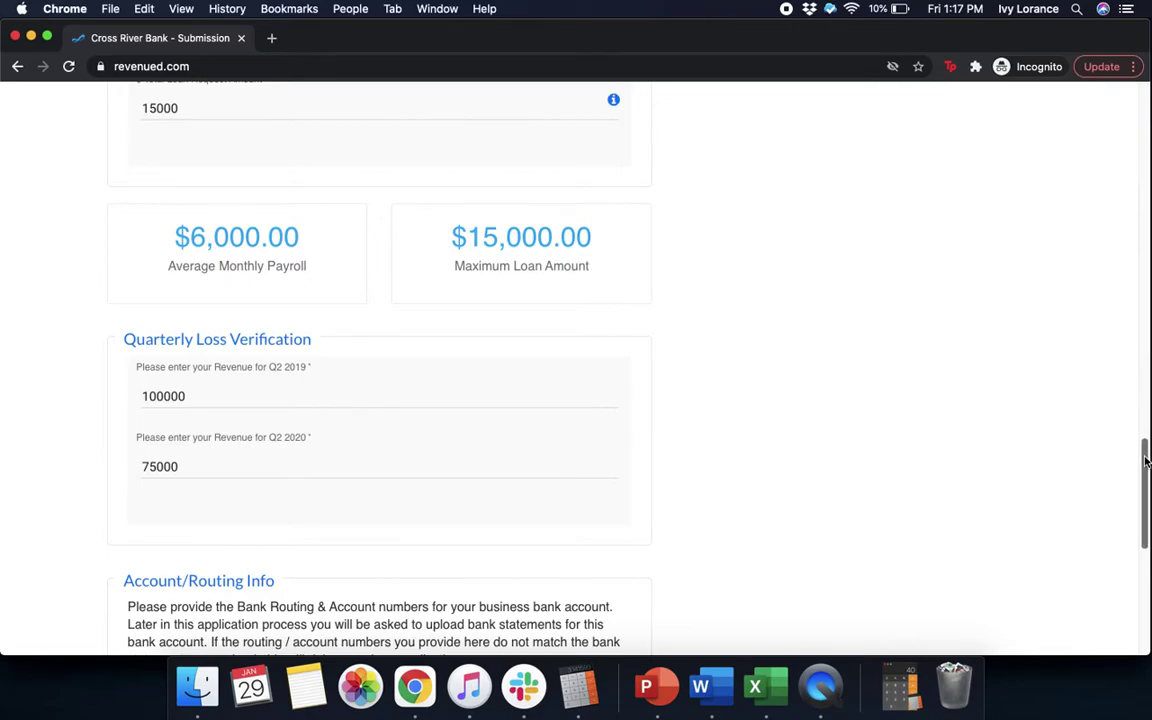
drag(1146, 461, 1146, 542)
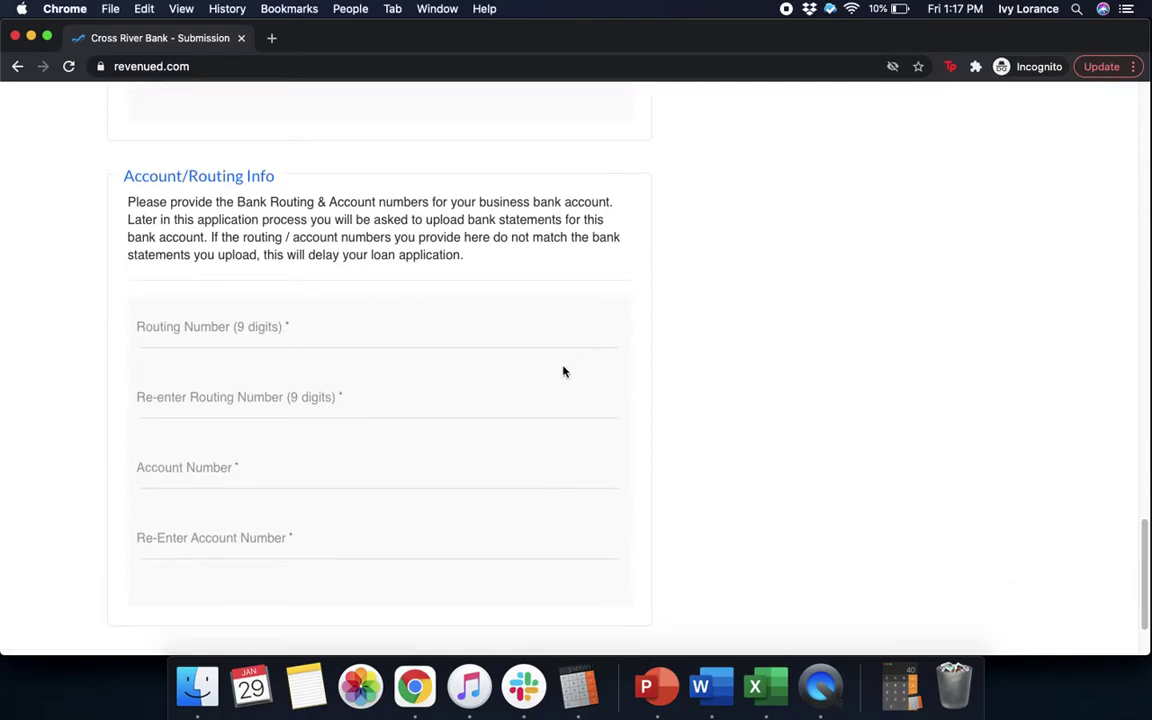
Enter the bank routing number and its confirmation, fixing the typos
click(263, 332)
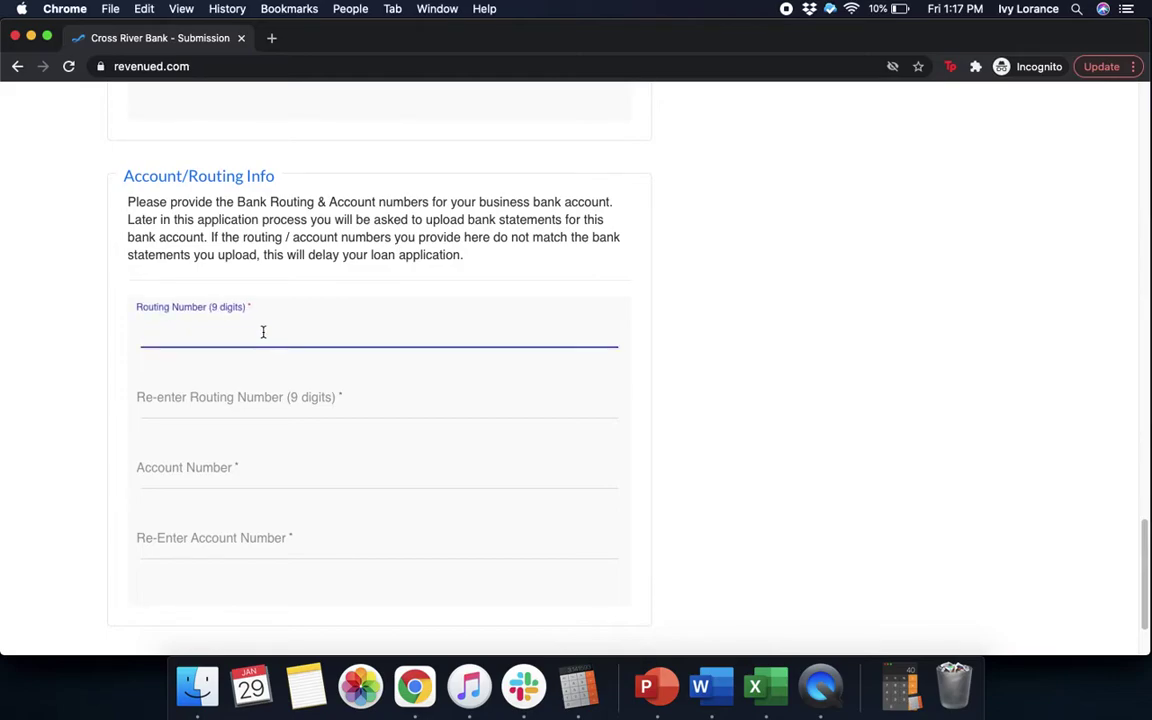
text(125)
text(000`)
text(105)
click(242, 398)
text(125000)
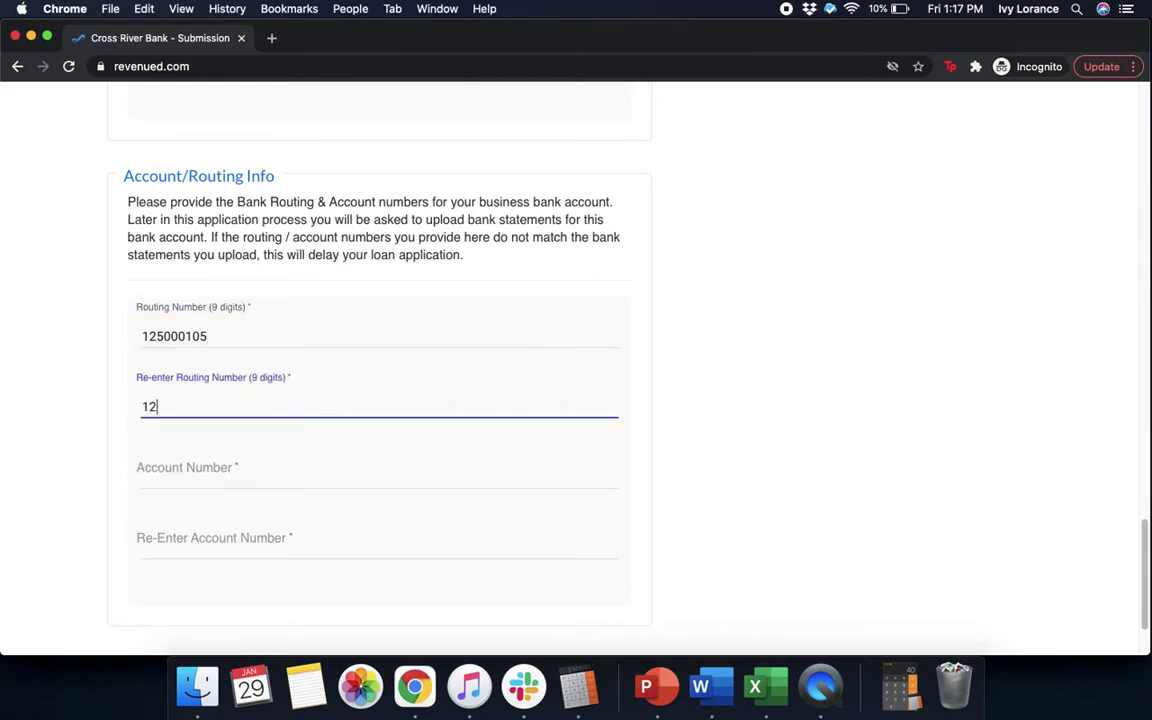
text(105)
click(160, 406)
text(0)
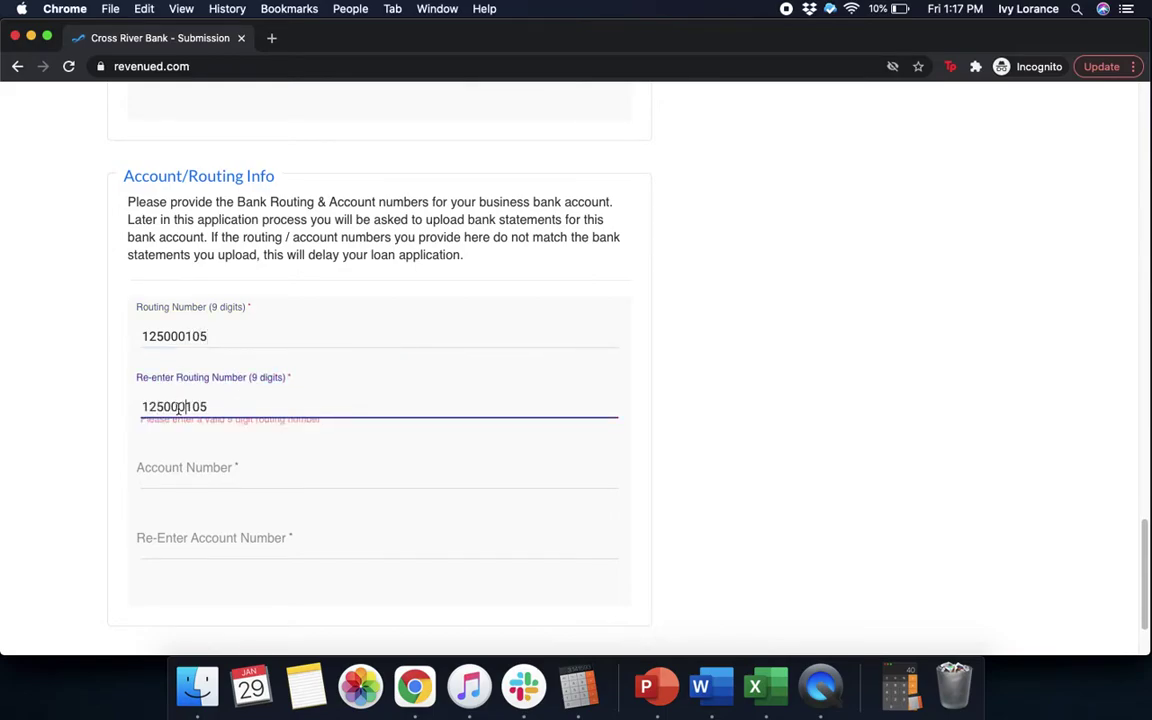
Enter and confirm the bank account number, then advance to the E-Sign step
click(224, 468)
text(12)
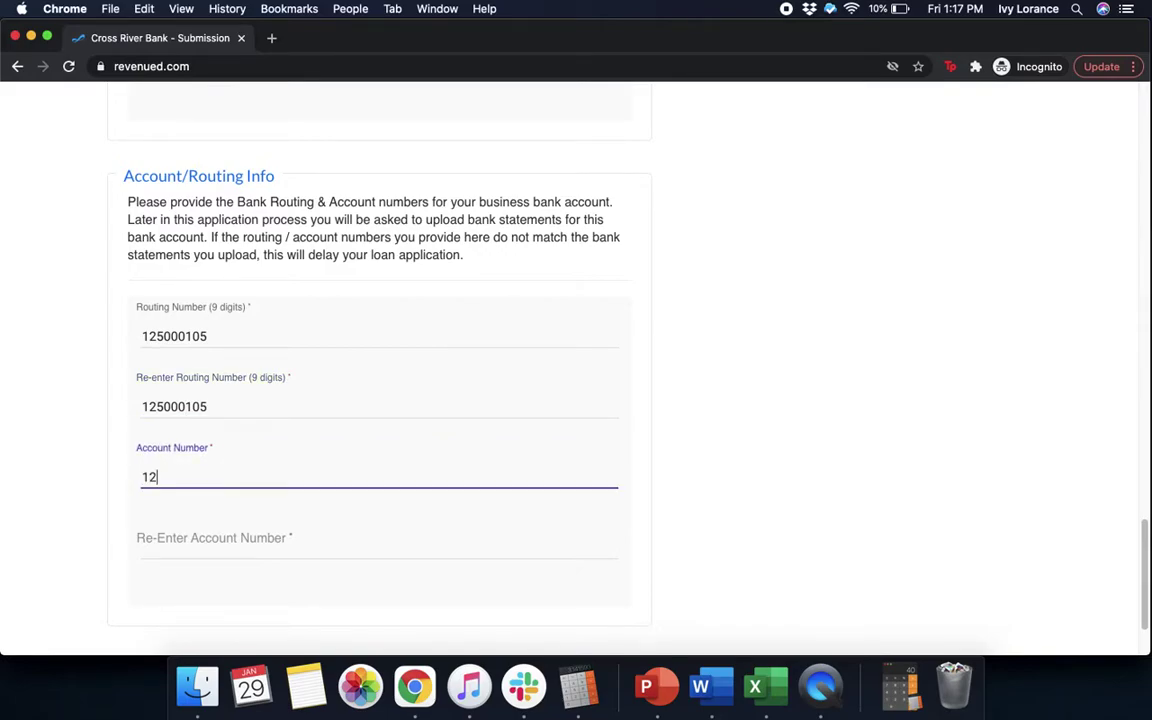
text(3123123456)
click(187, 546)
text(12312)
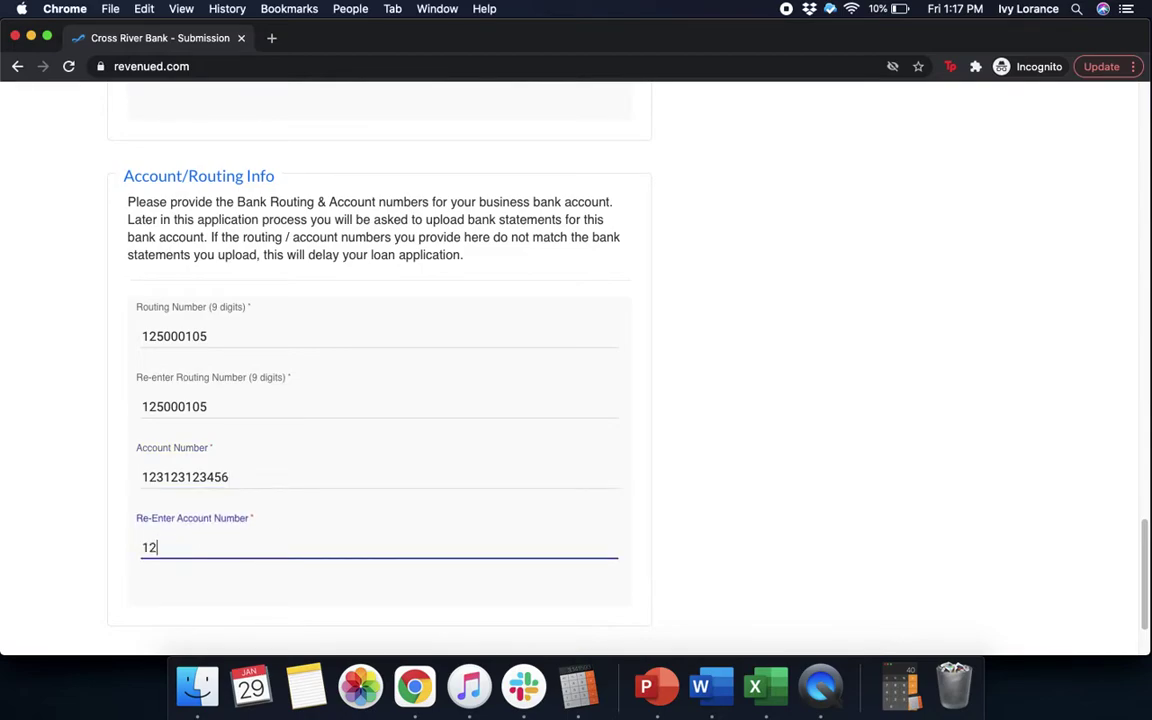
text(3123456)
click(666, 430)
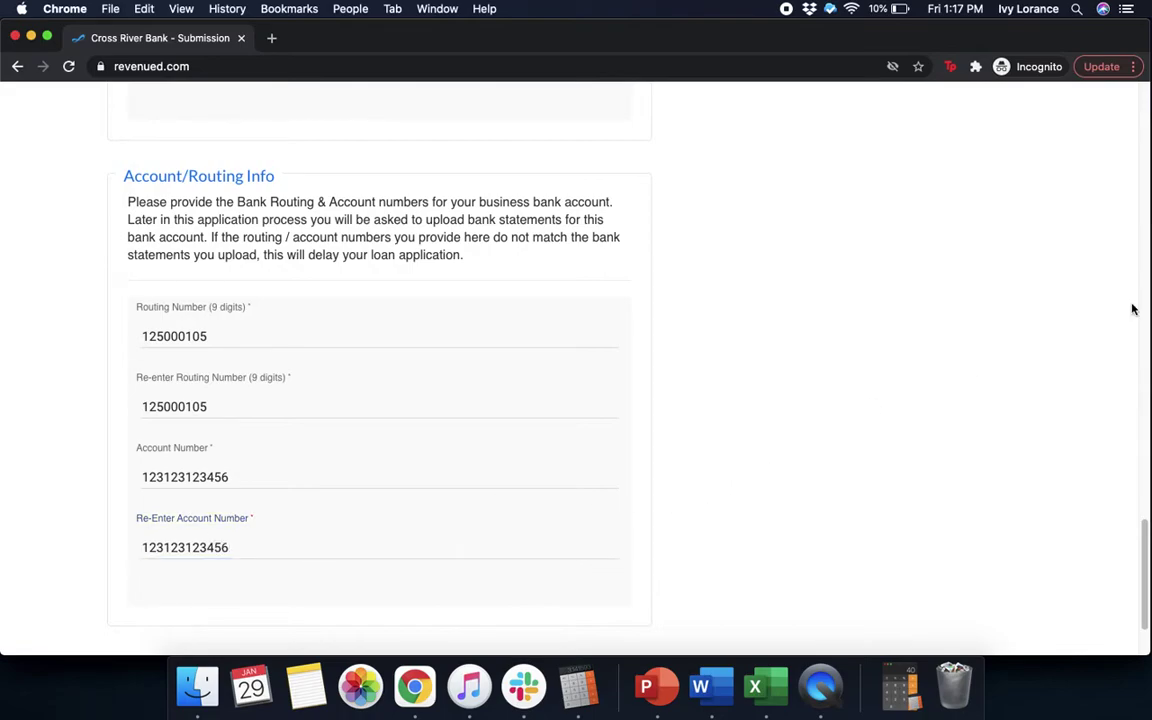
drag(1146, 551, 1146, 576)
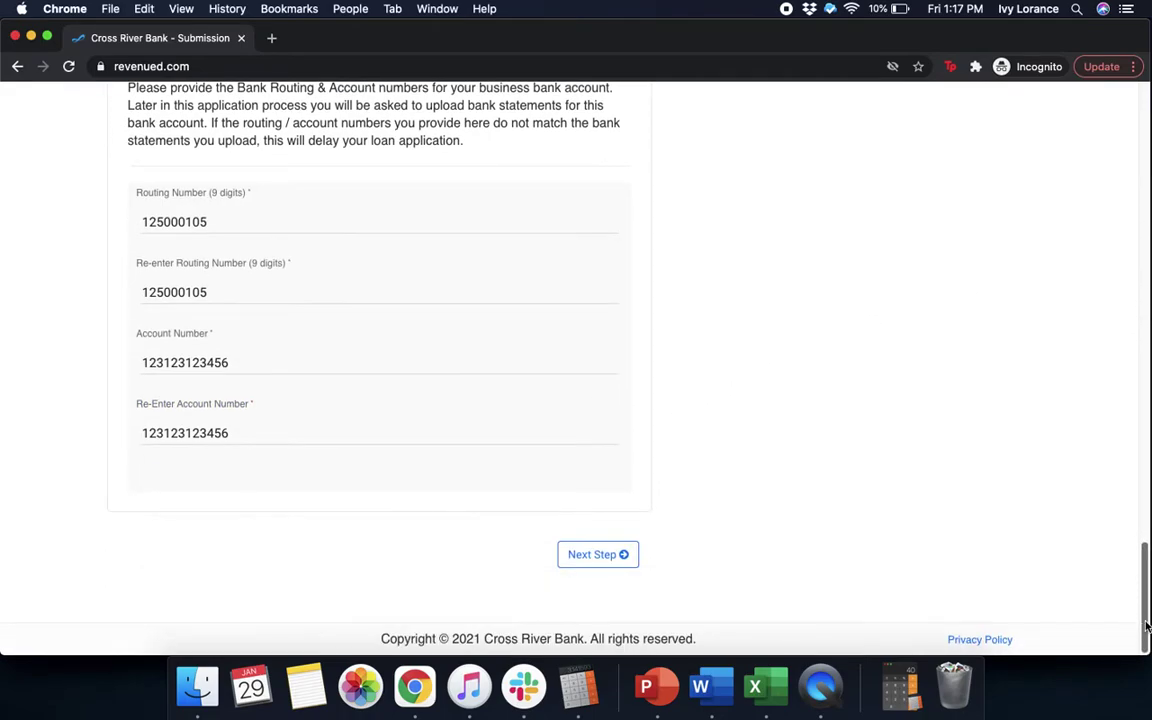
click(620, 556)
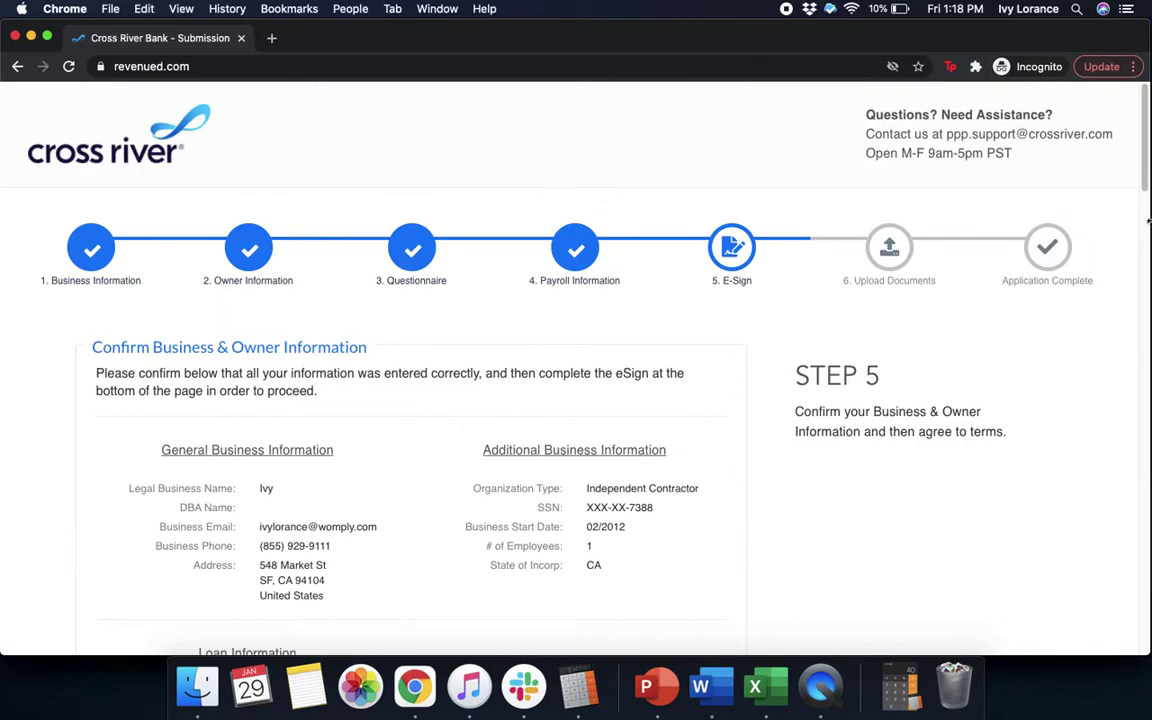
Review the Step 5 E-Sign summary, including the $15,000.00 total loan amount, down to identity confirmation
scroll(1143, 193, down, 2)
scroll(1143, 193, down, 3)
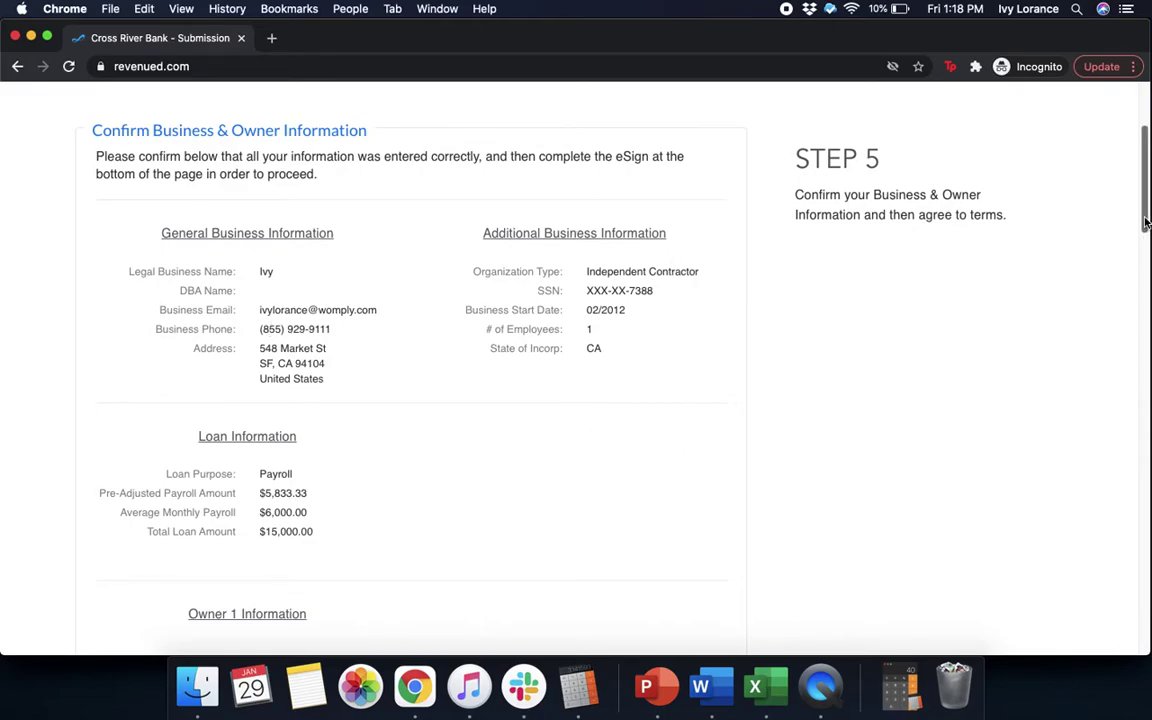
drag(1145, 225, 1145, 295)
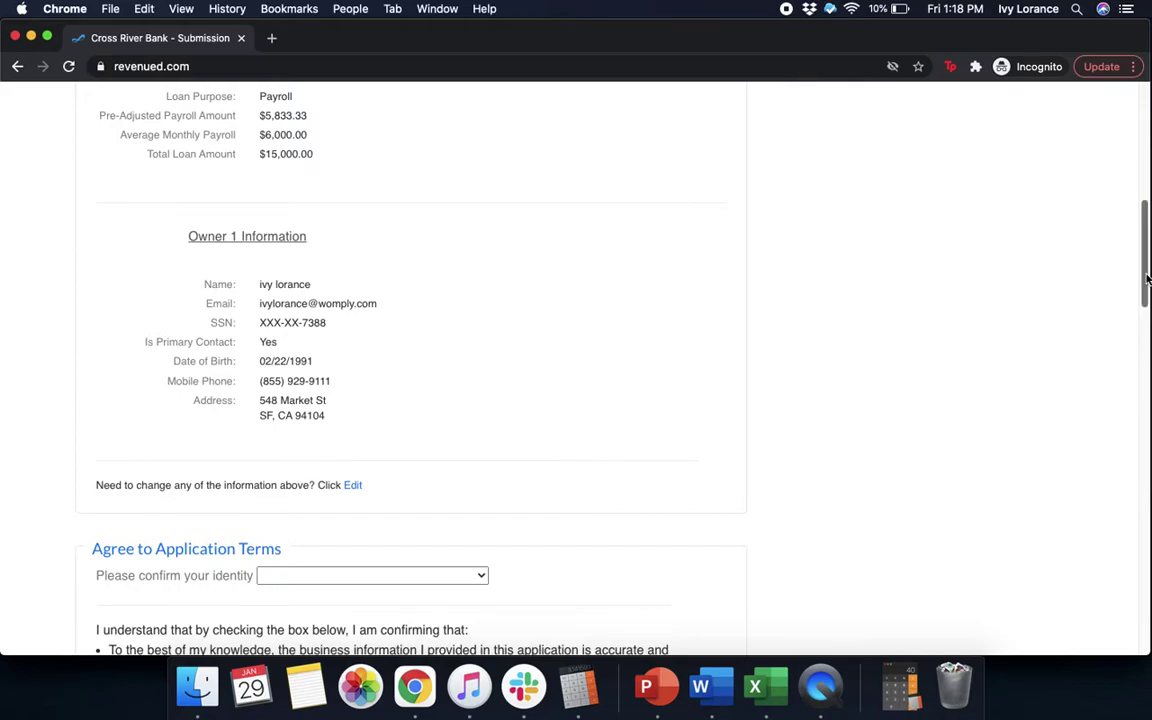
drag(1144, 272, 1143, 317)
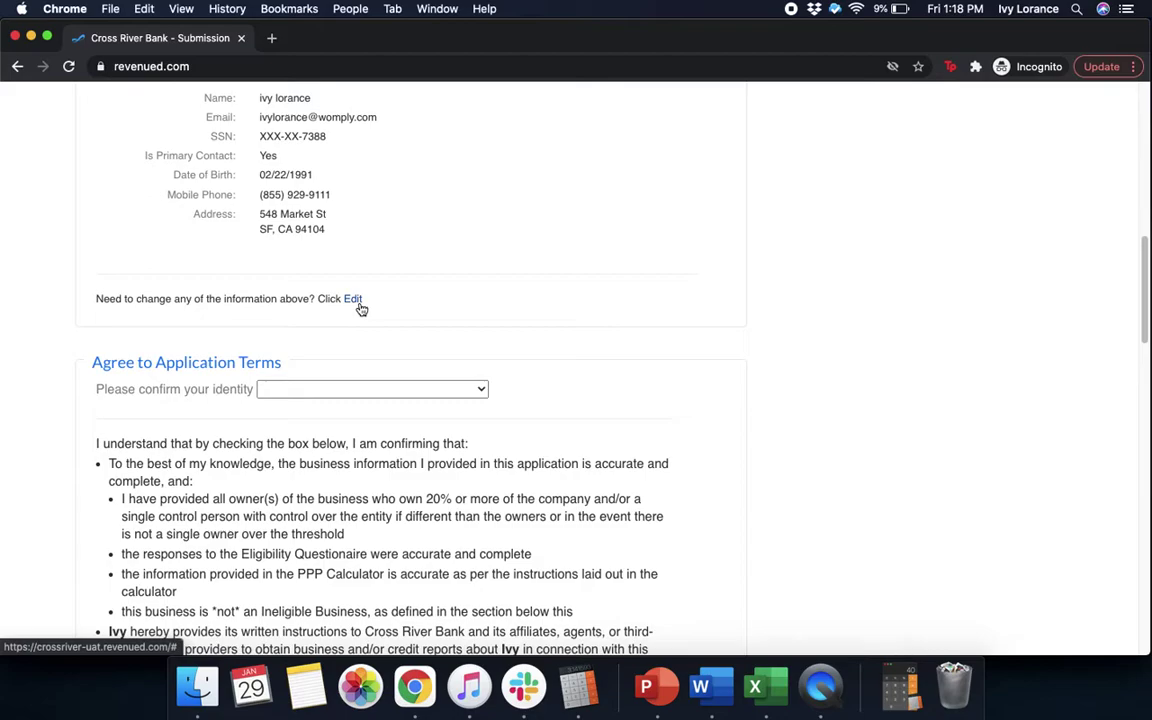
click(406, 391)
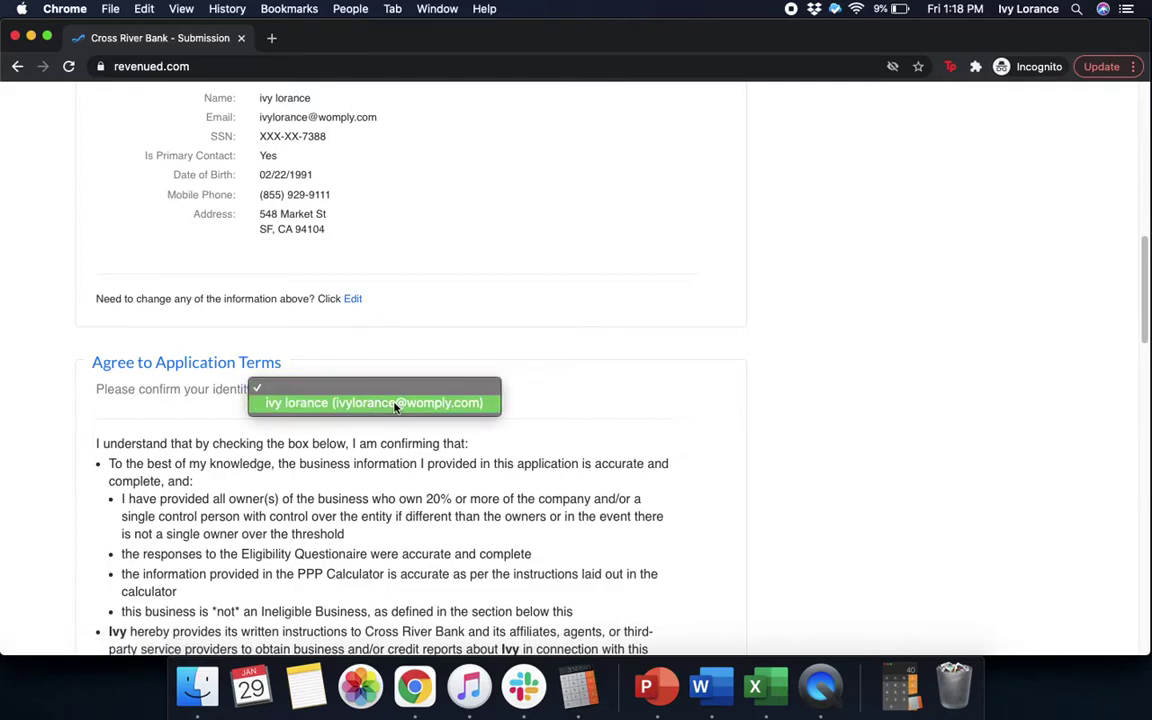
Confirm the applicant's identity as the owner and authorize the personal credit report check
click(425, 403)
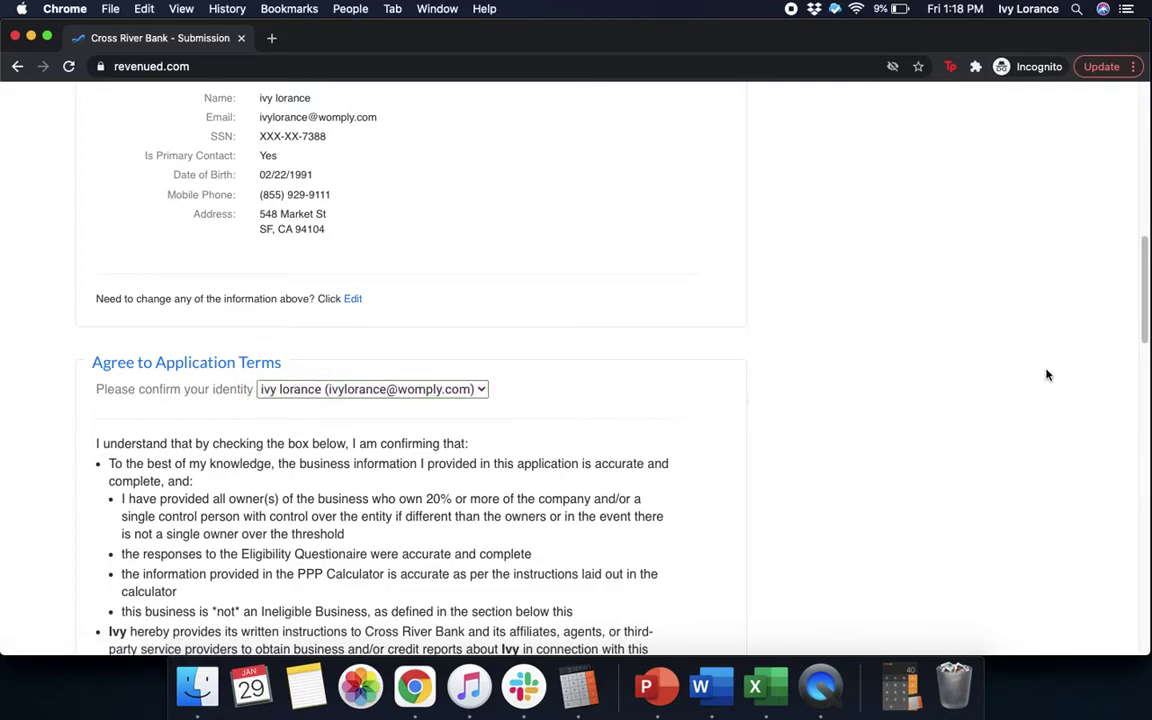
drag(1147, 316, 1147, 370)
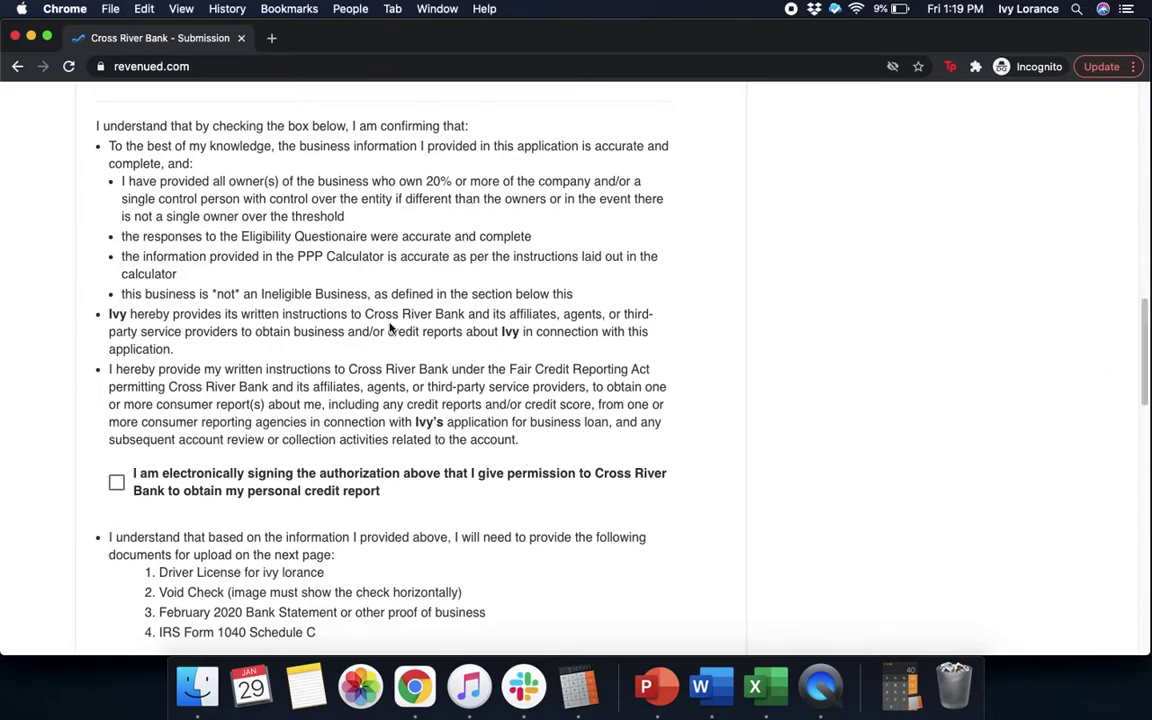
click(117, 484)
Tick 'I confirm and agree' to all statements and submit the e-signature
drag(1144, 372, 1143, 441)
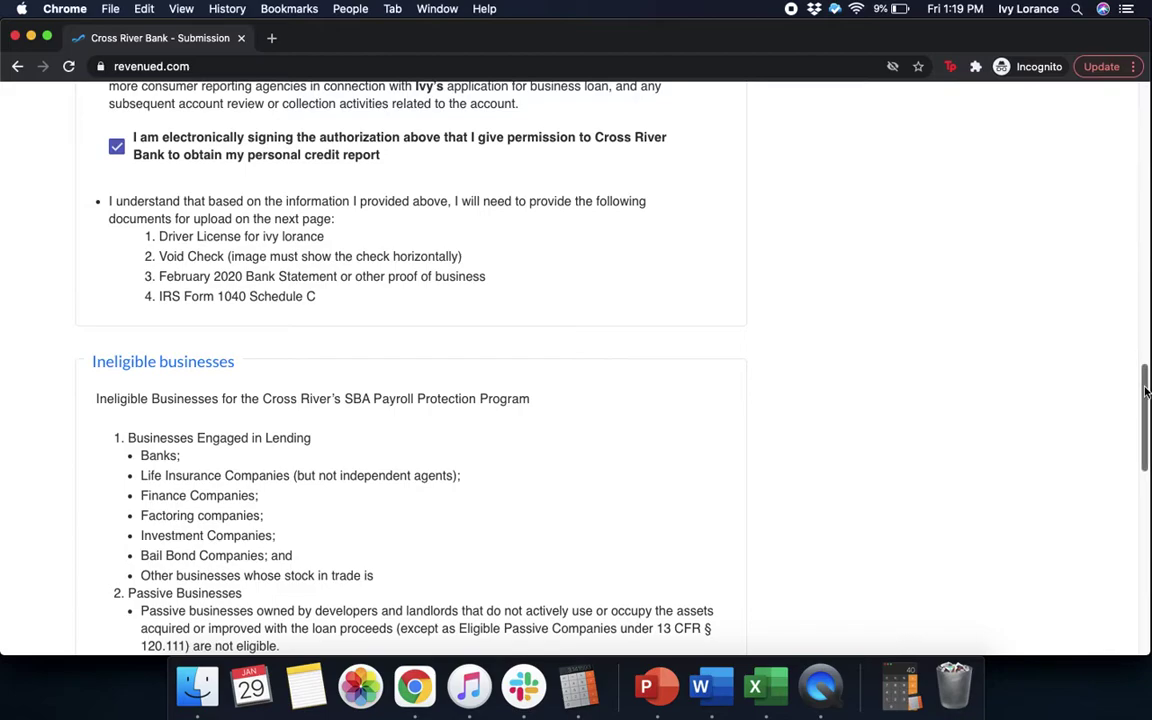
drag(1145, 392, 1147, 612)
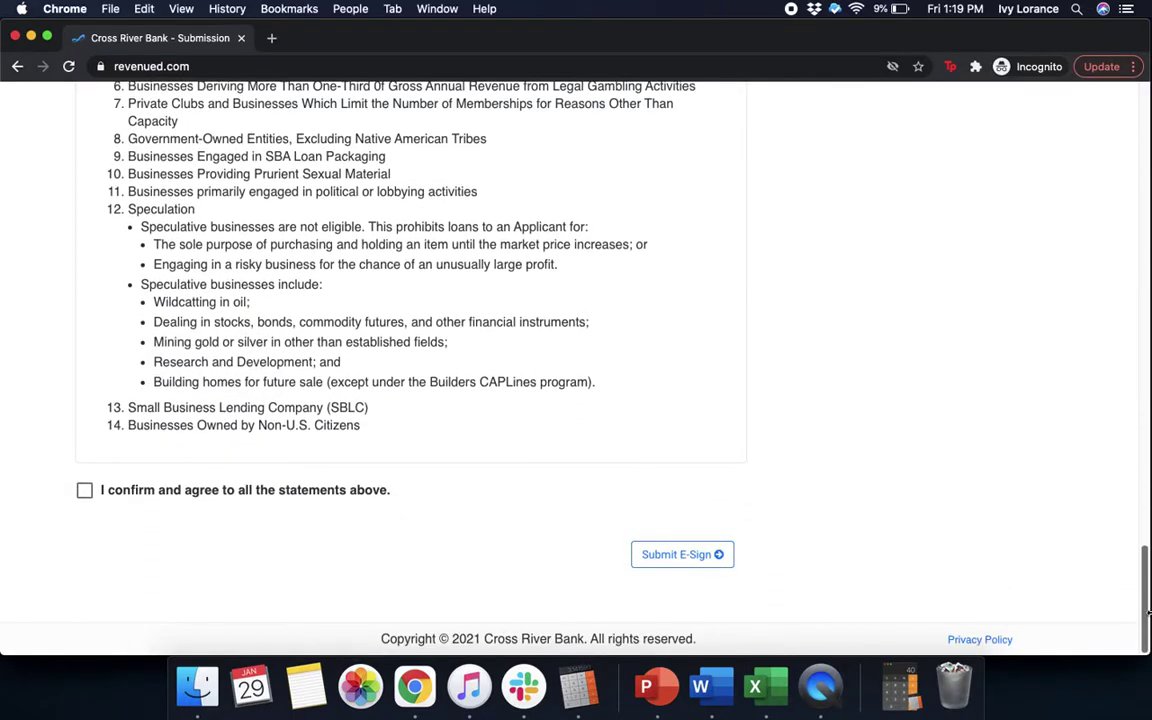
click(85, 496)
click(670, 553)
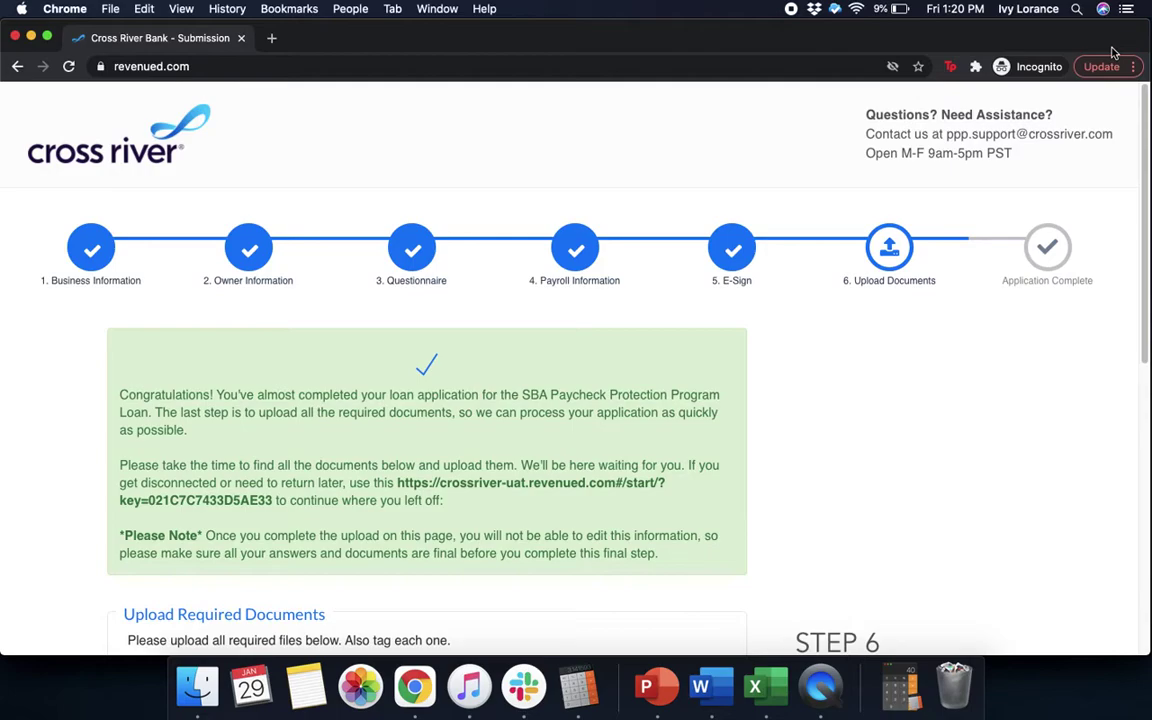
Scroll Step 6 down to Upload Required Files and bring up the Choose Files picker
scroll(1143, 148, down, 1)
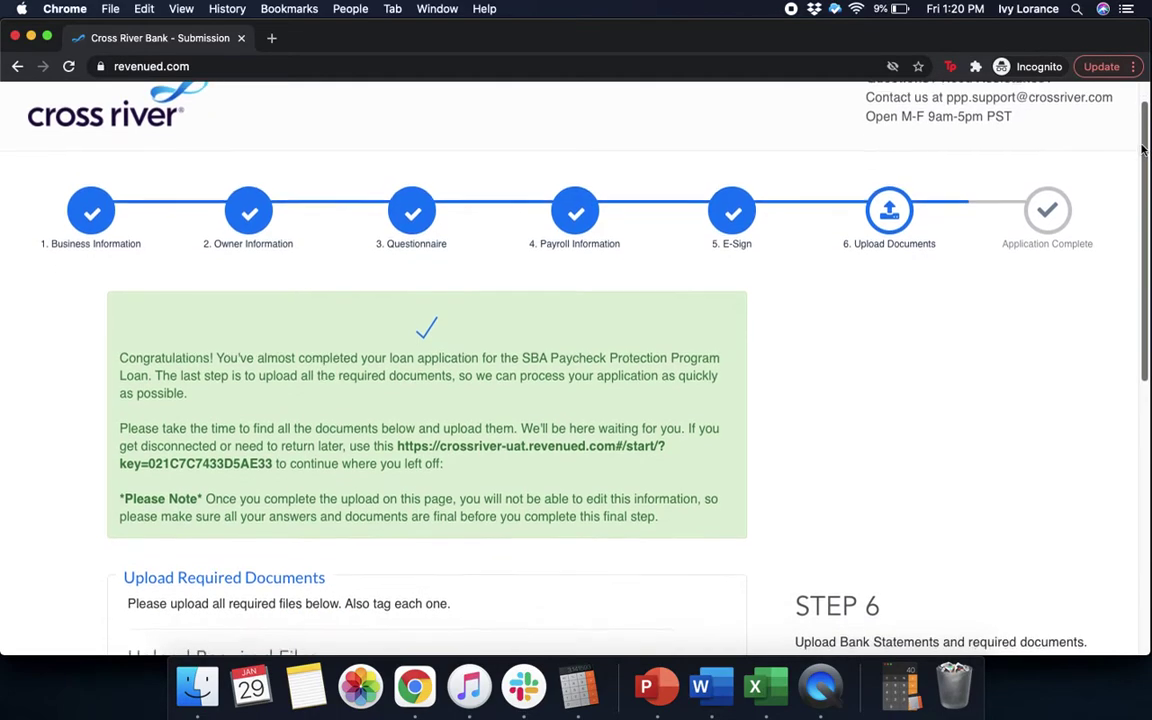
drag(1143, 148, 1148, 363)
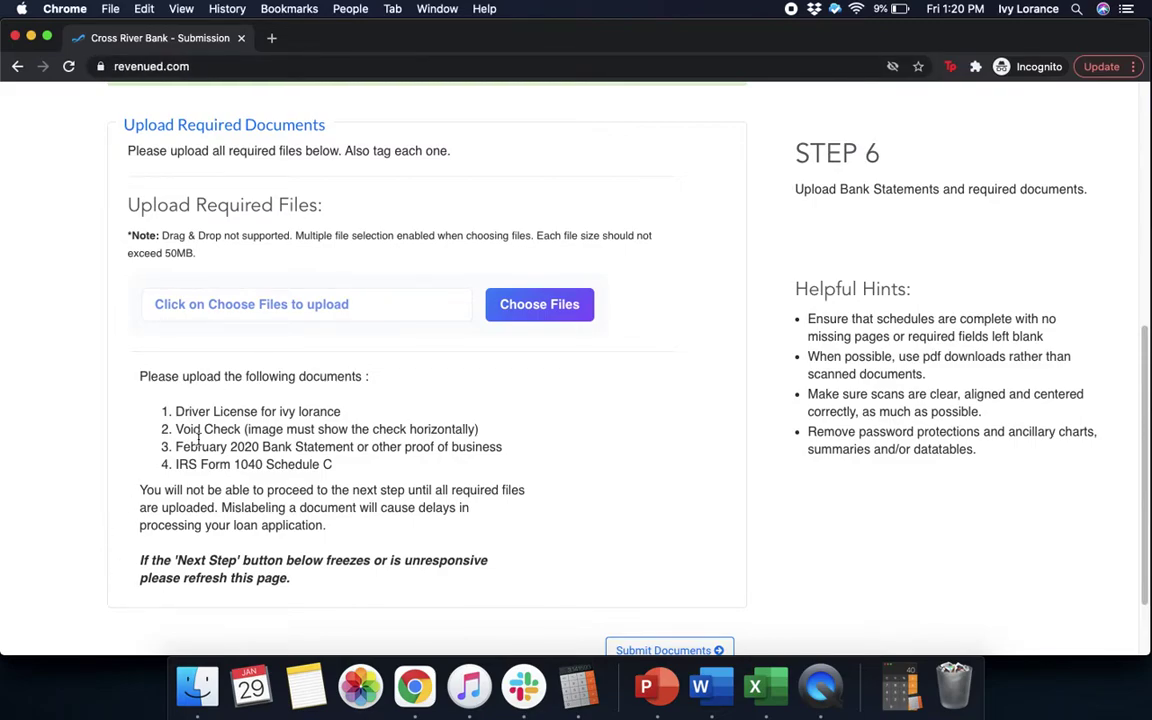
click(517, 316)
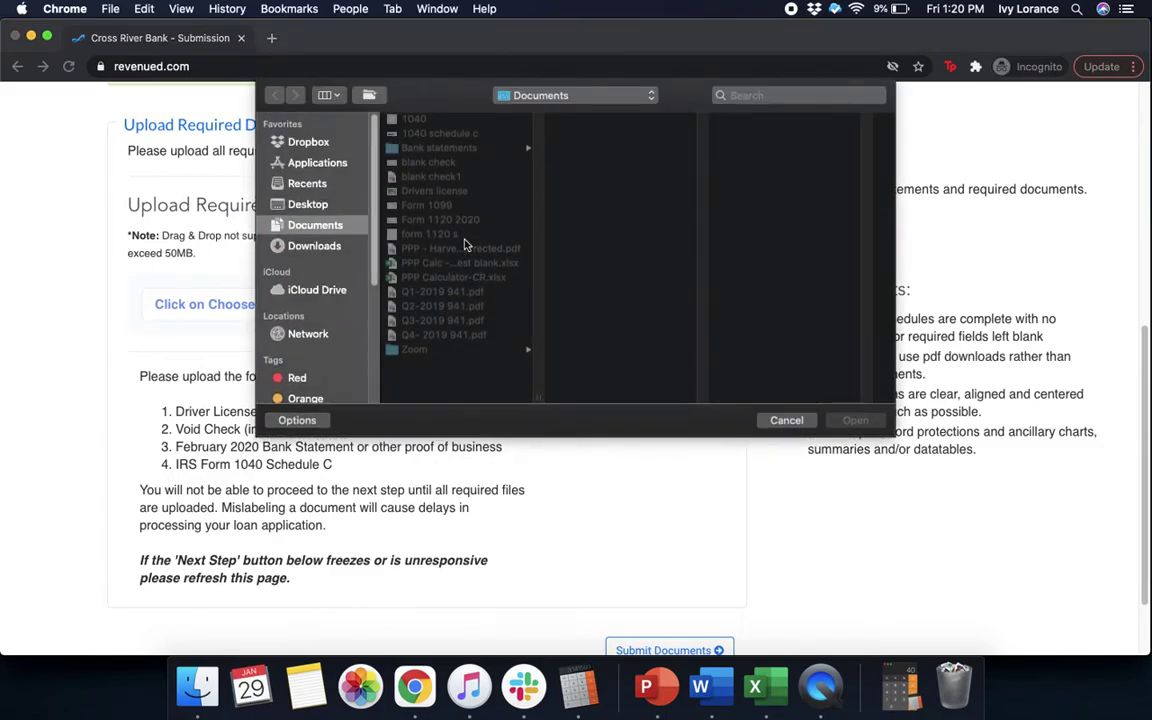
Upload Drivers license.png and tag it as the Driver License document
click(450, 192)
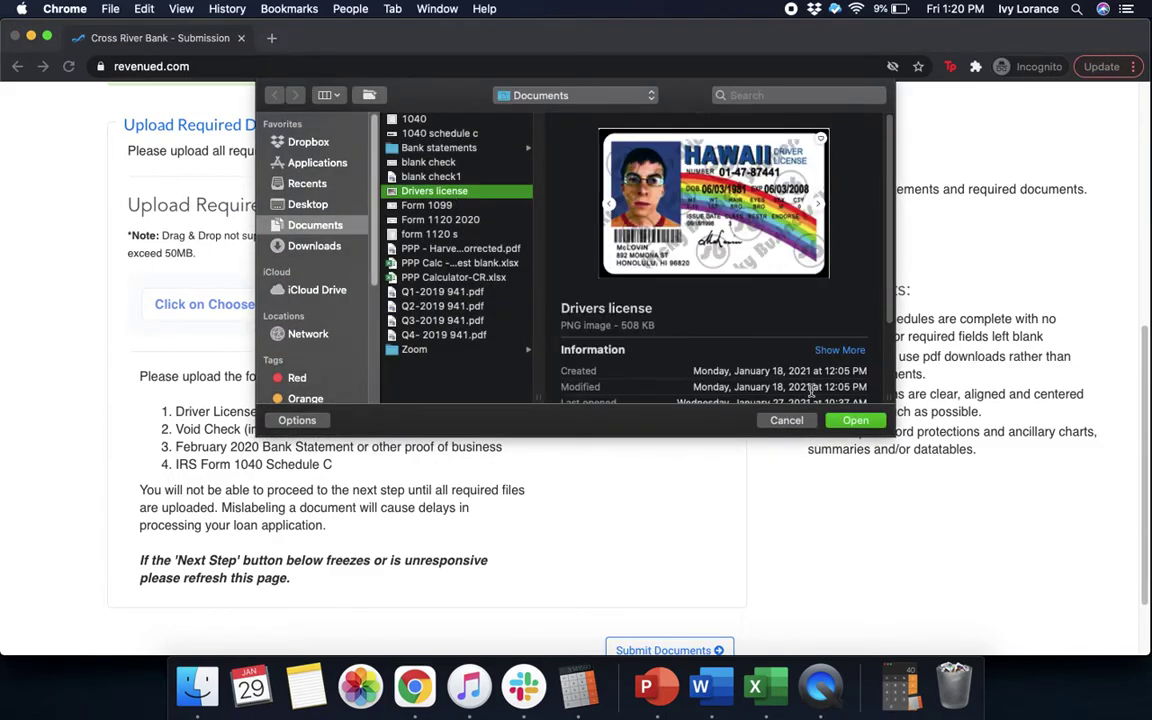
click(855, 420)
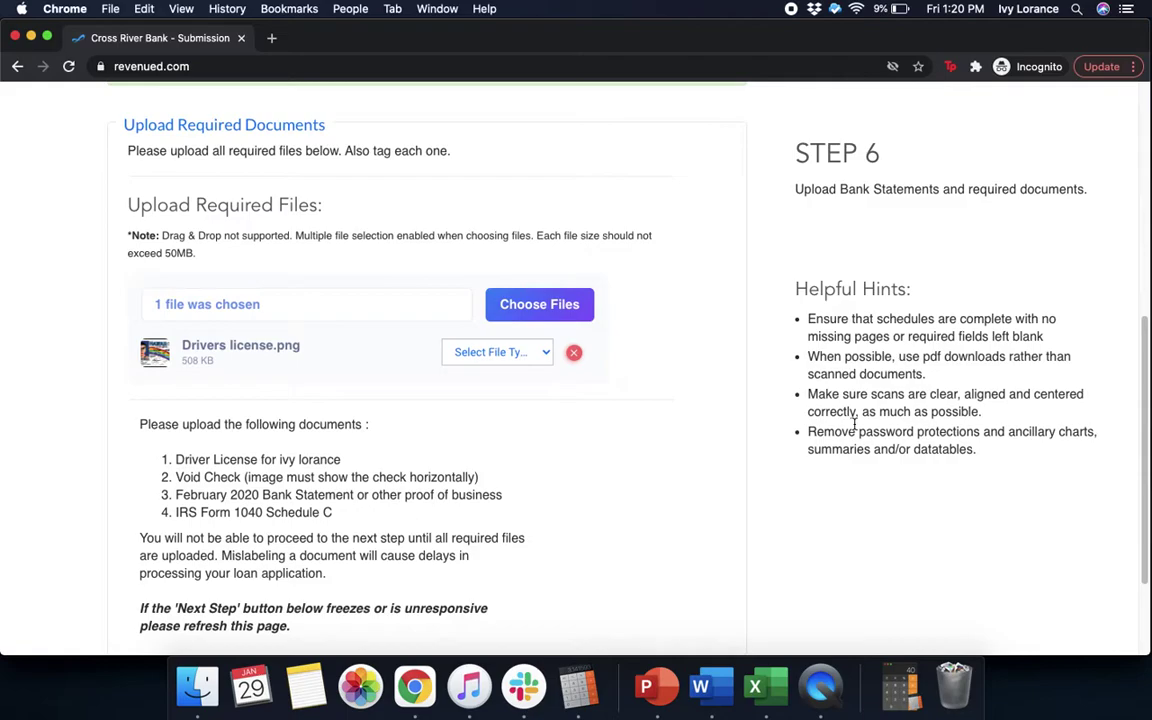
click(475, 357)
click(429, 329)
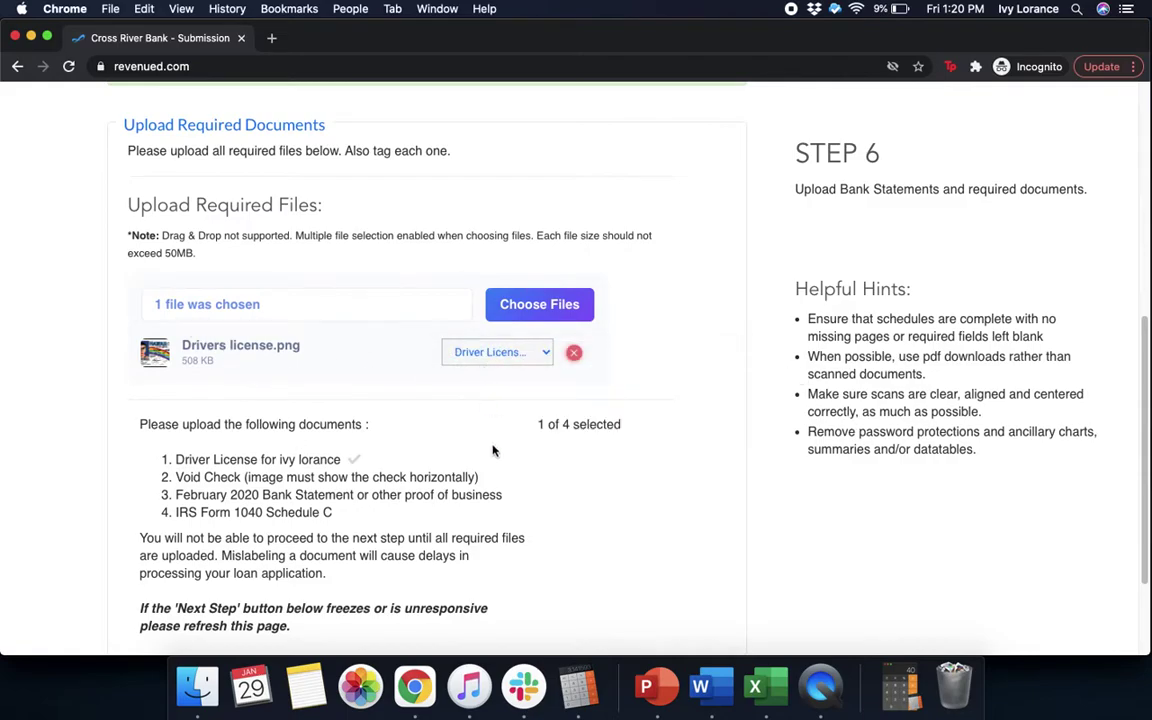
Upload blank check1.pdf and tag it as the Void Check
click(519, 306)
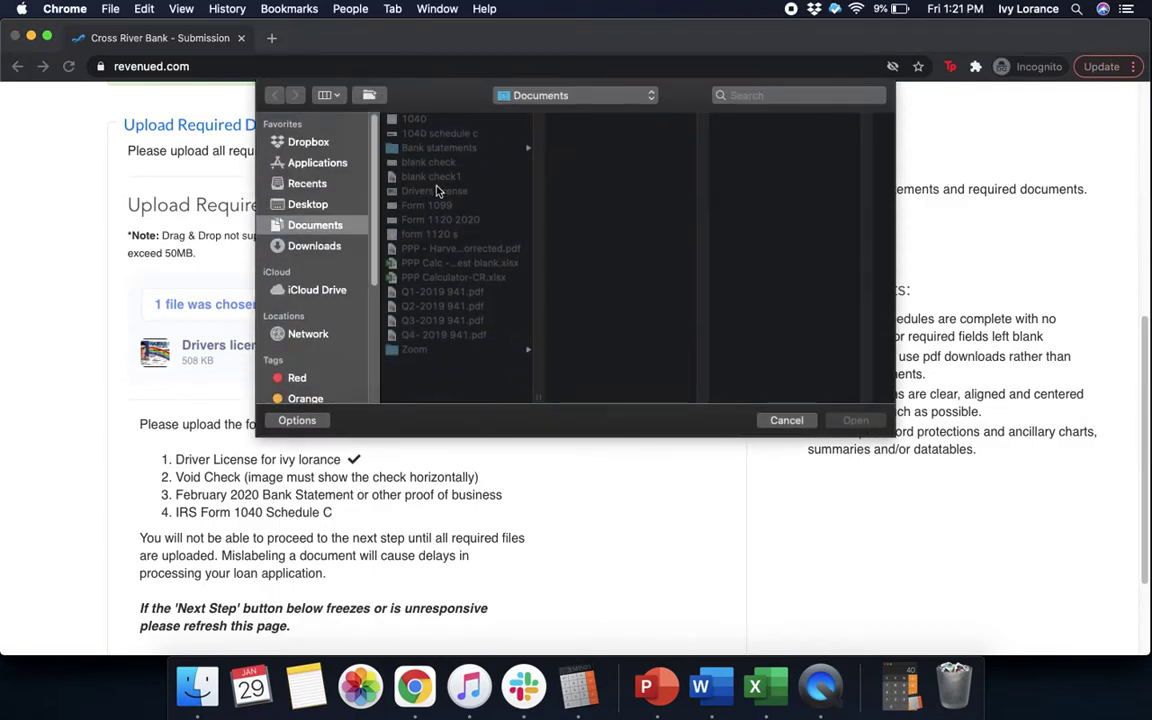
click(430, 162)
click(430, 176)
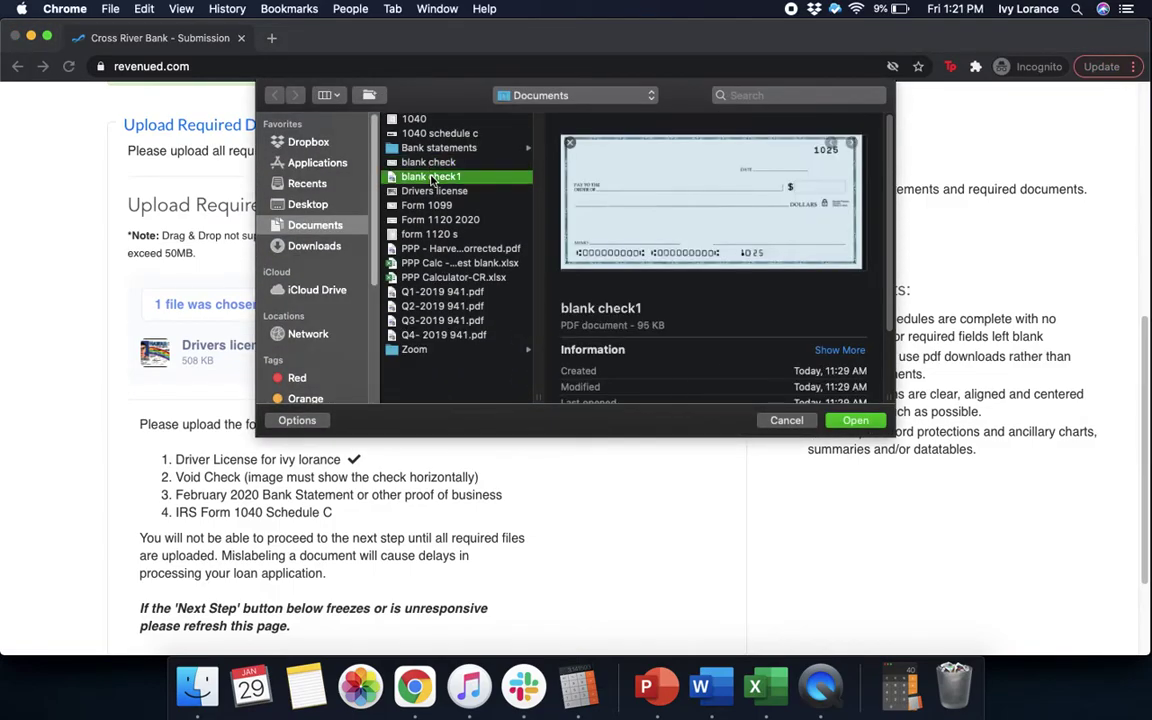
click(855, 421)
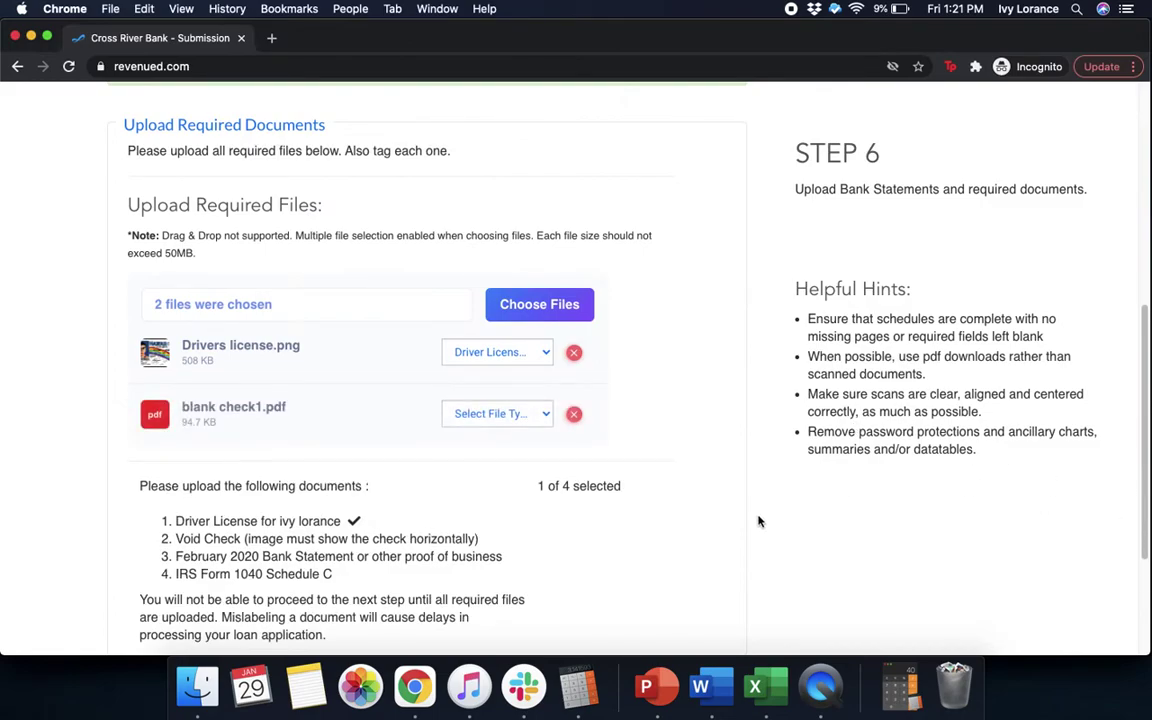
click(535, 416)
click(485, 443)
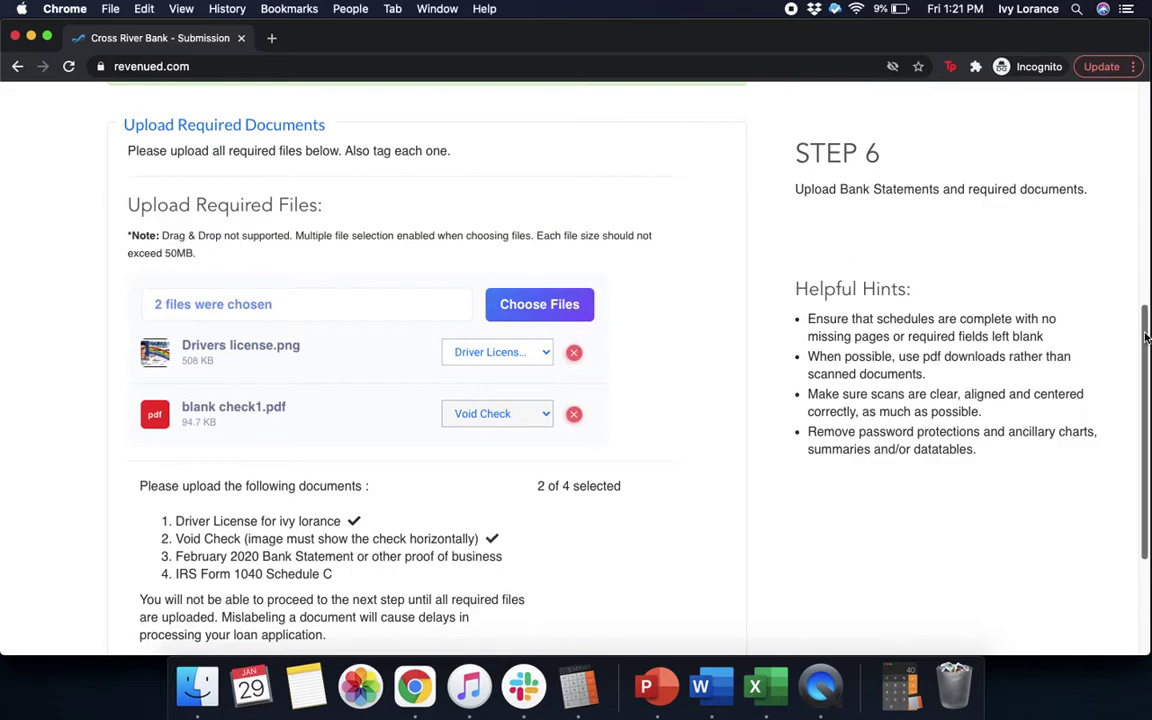
scroll(600, 300, down, 1)
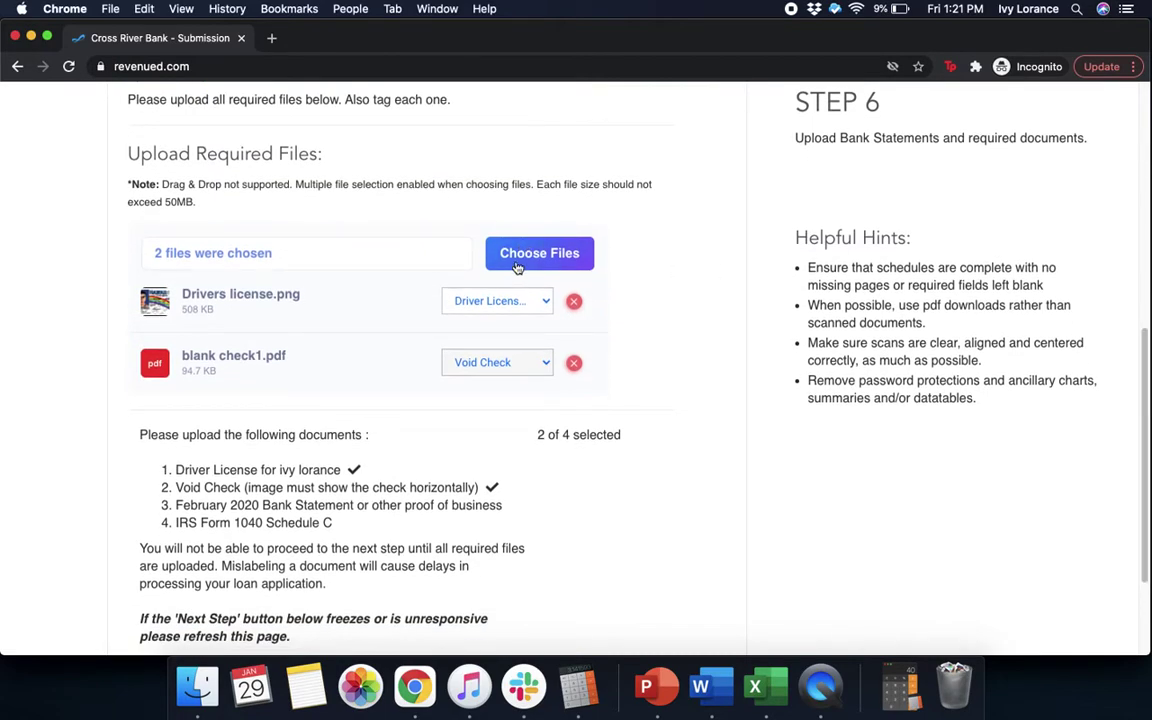
Upload bank statement feb 2020.png from Bank statements and tag it February 2020 Bank Statement
click(510, 260)
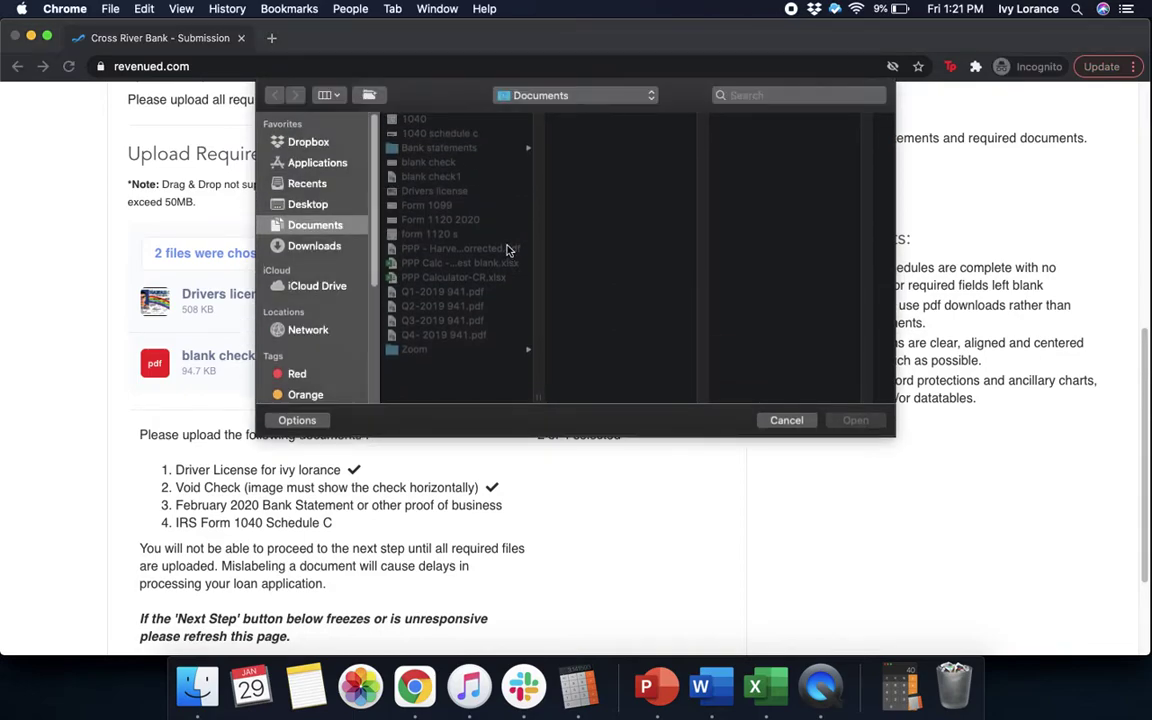
click(462, 150)
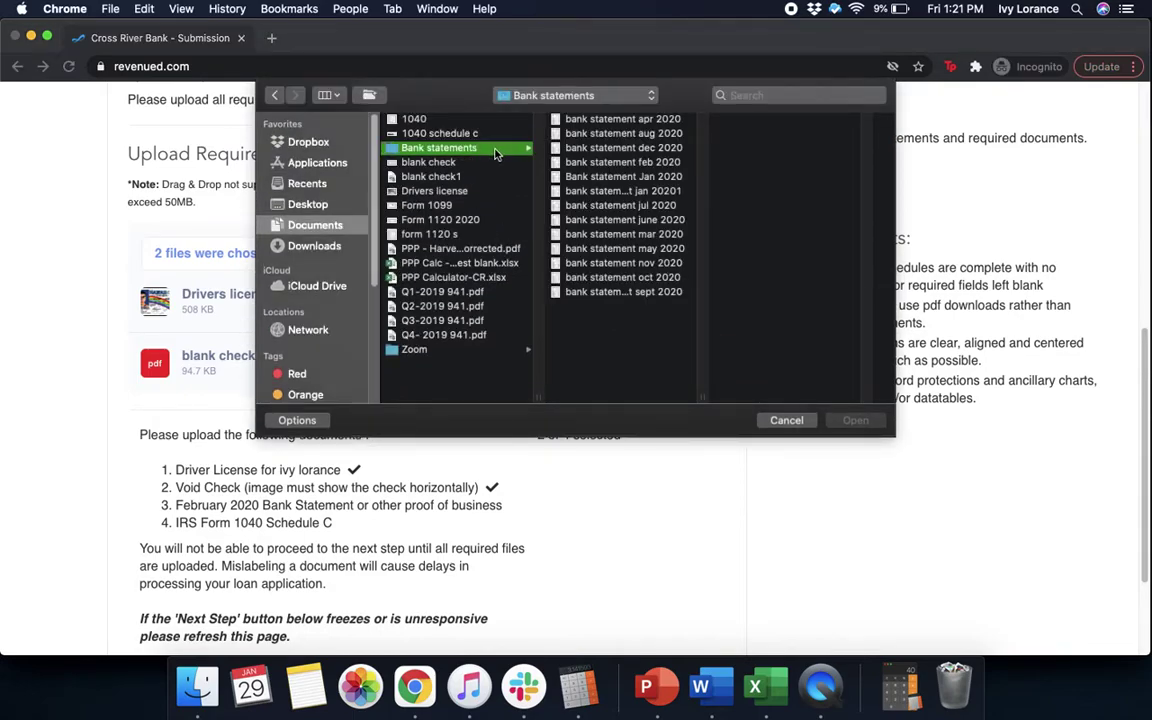
click(591, 163)
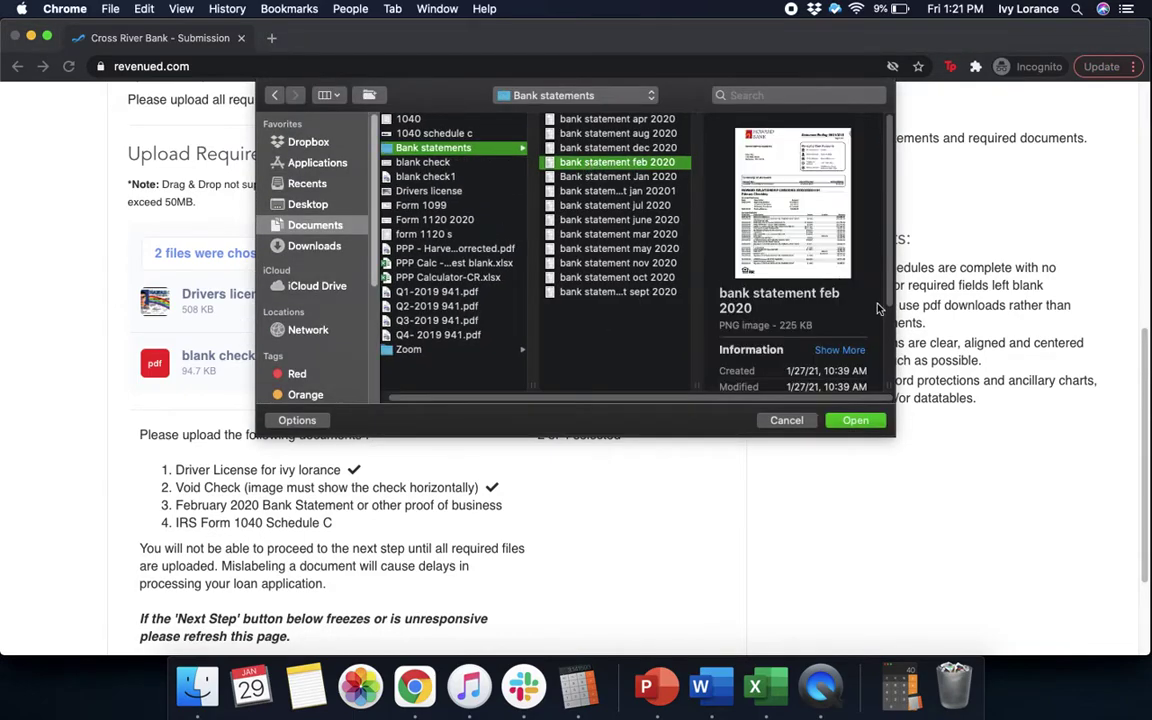
click(855, 420)
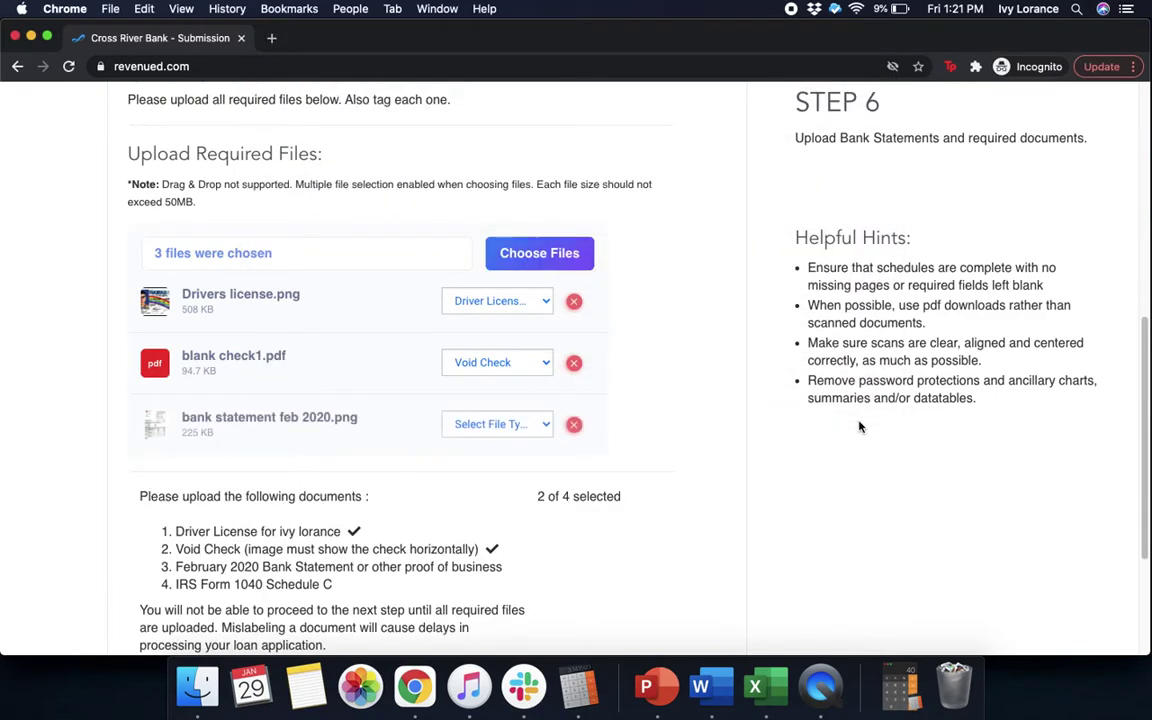
click(498, 430)
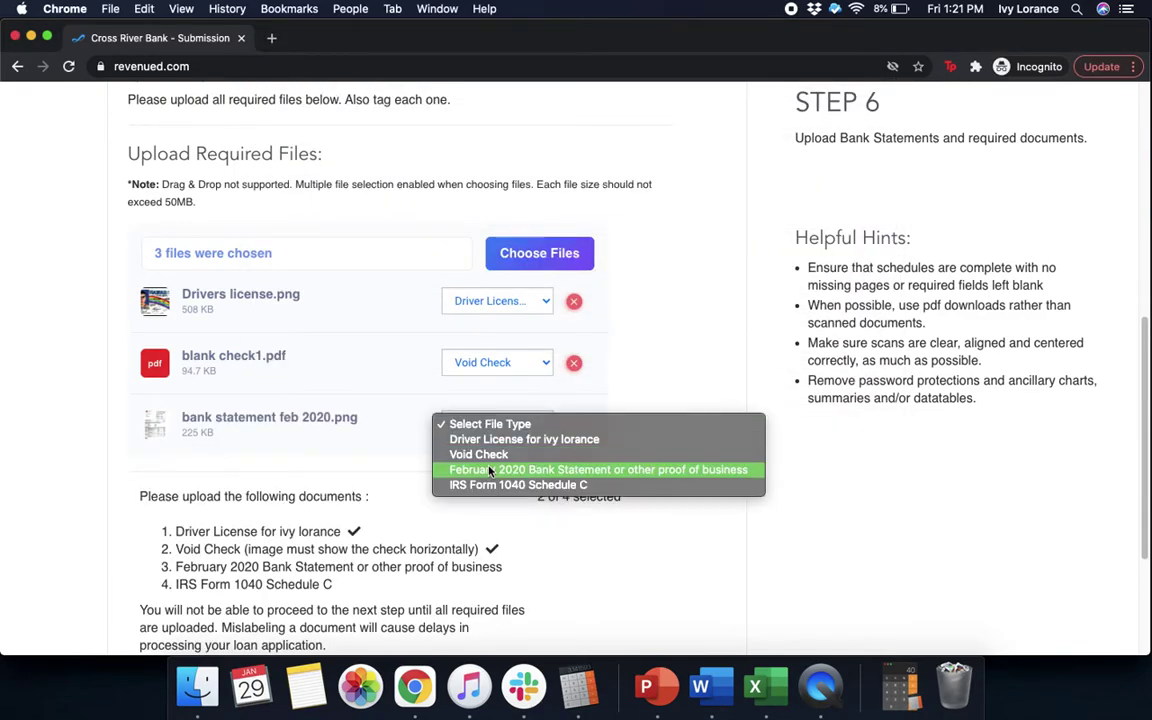
click(485, 471)
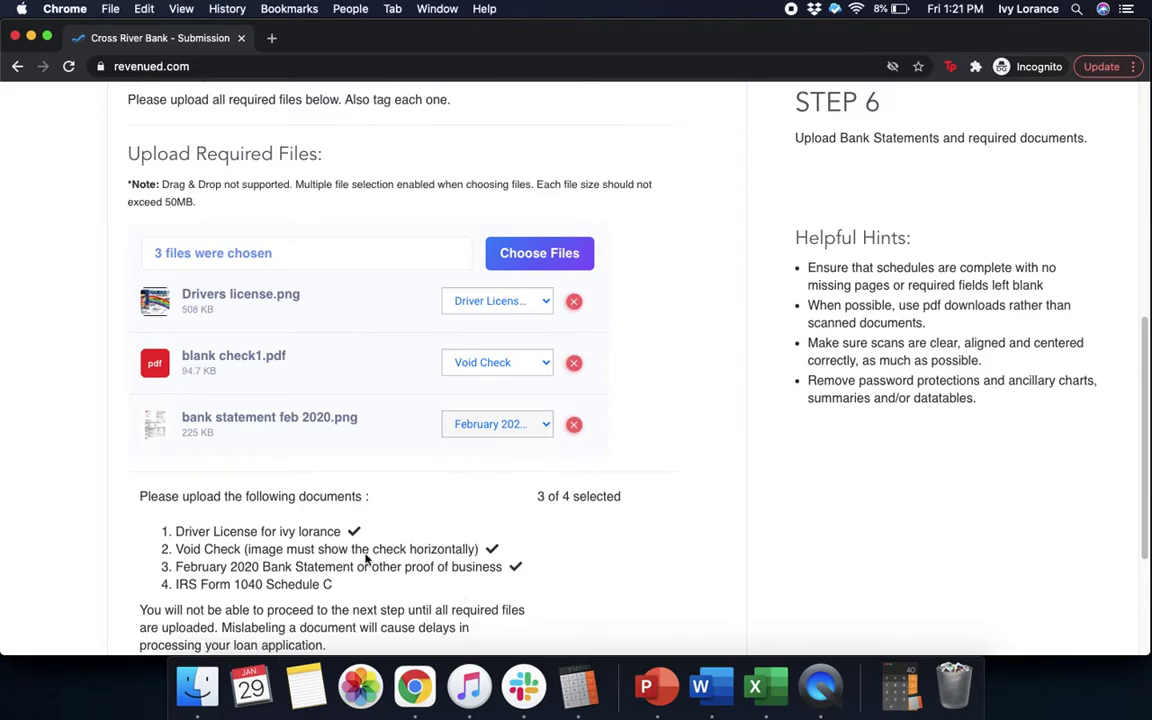
Upload 1040.png from Documents and tag it as IRS Form 1040 Schedule C
click(540, 254)
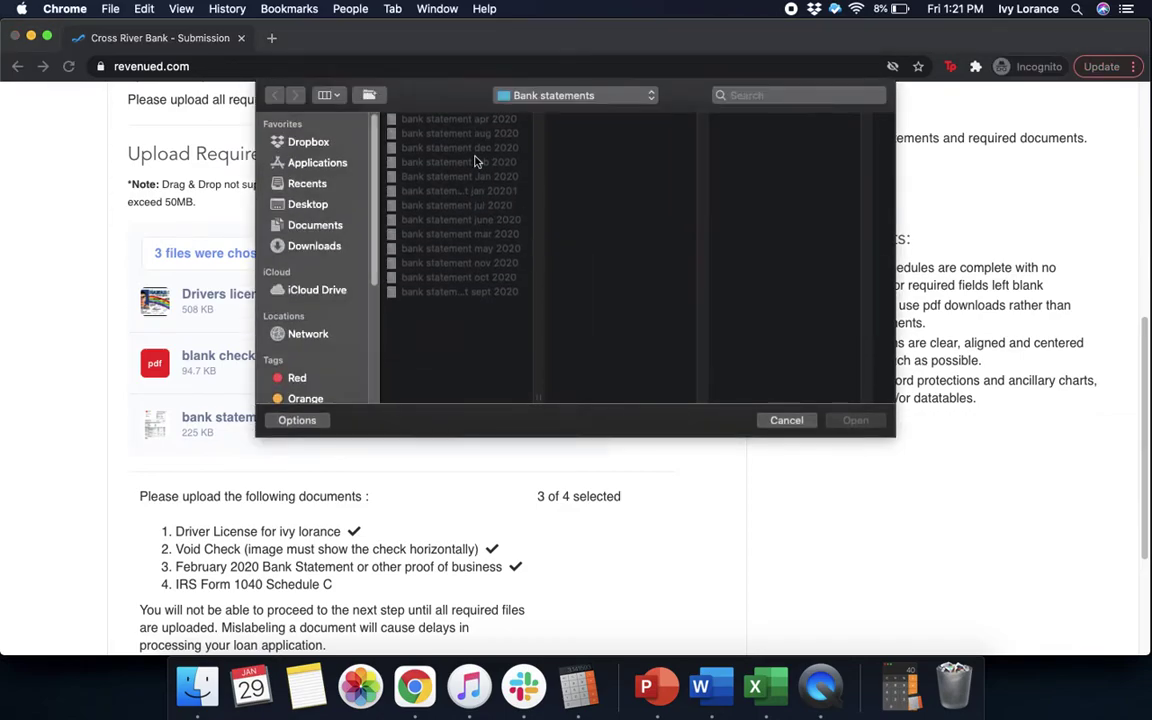
click(313, 227)
click(430, 119)
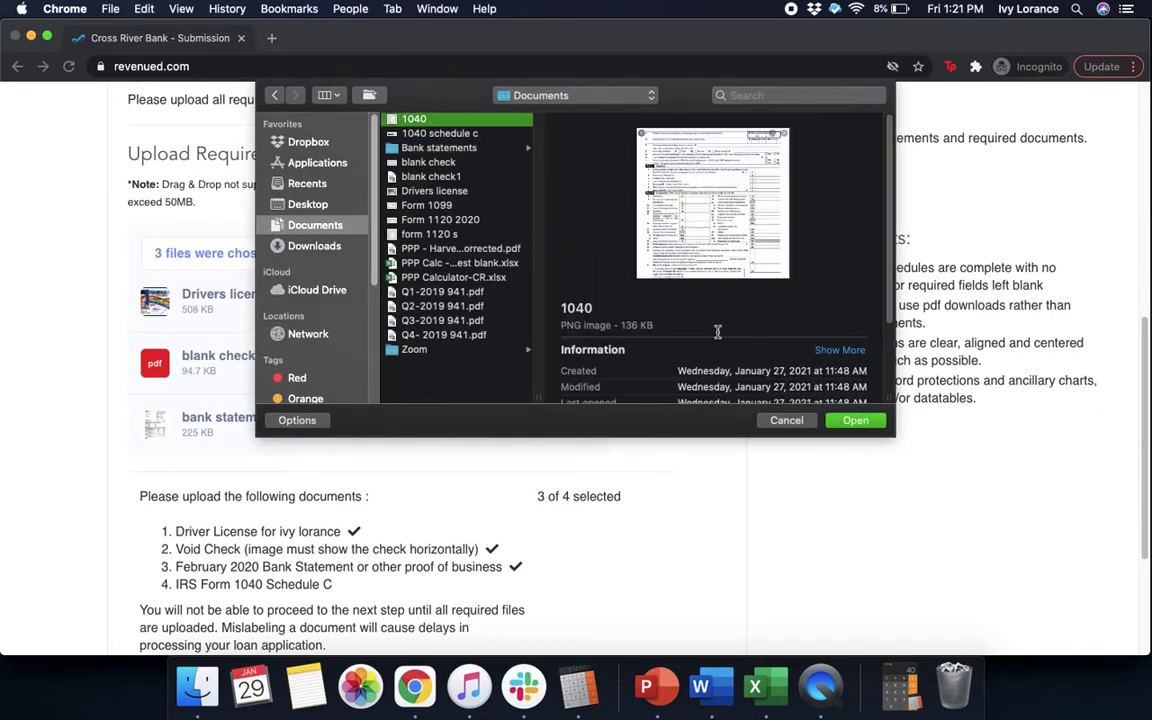
click(855, 420)
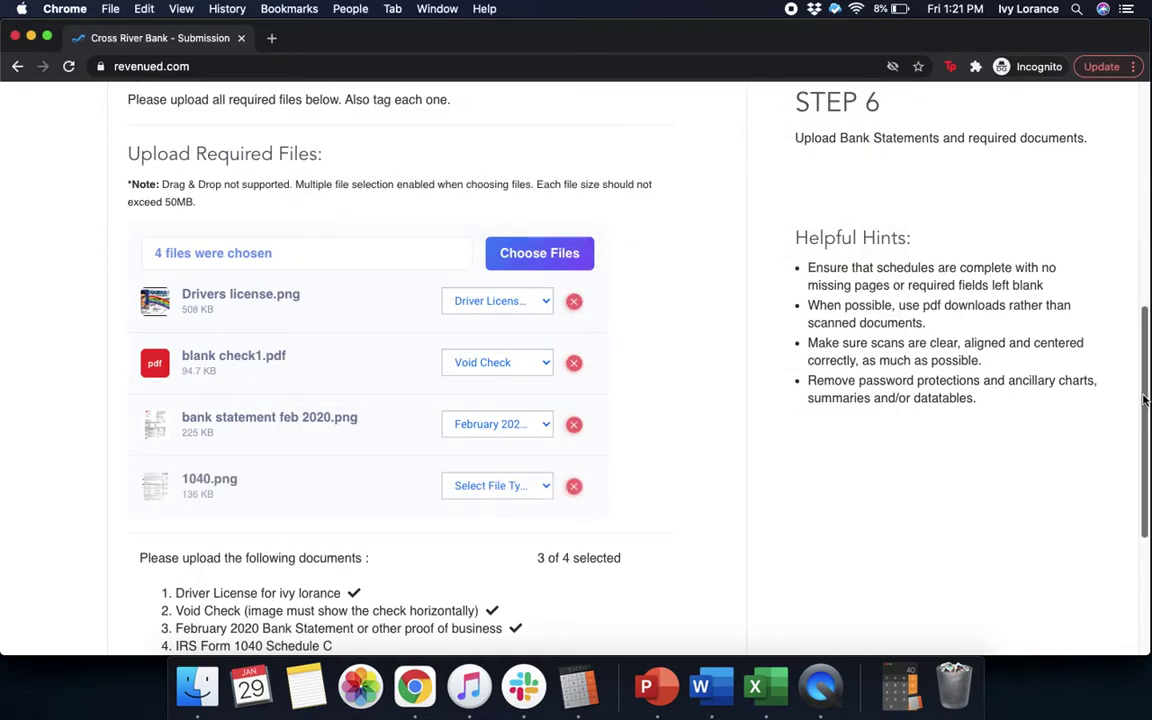
scroll(1145, 400, down, 2)
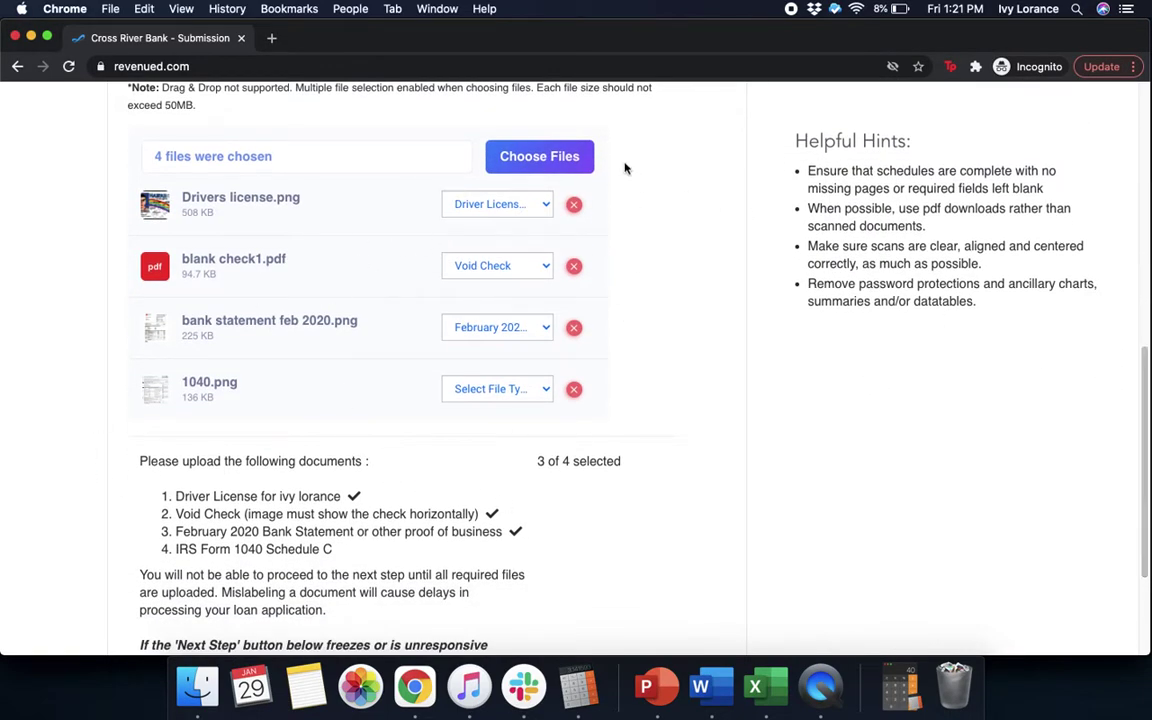
click(508, 389)
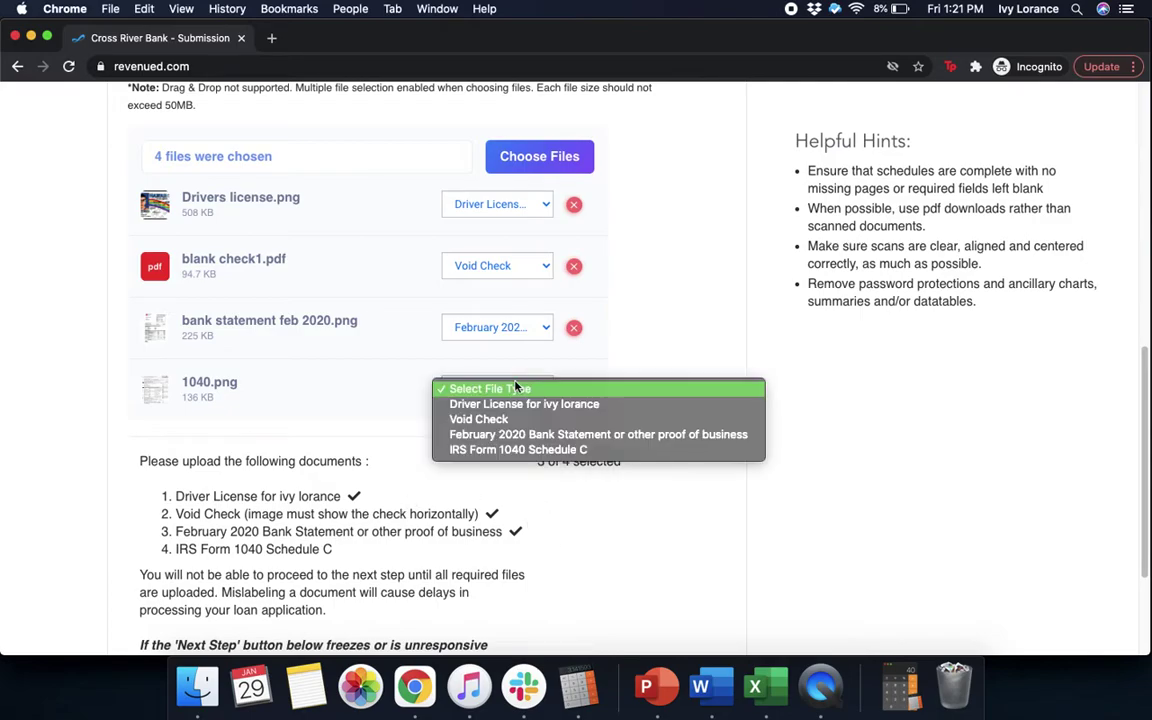
click(494, 450)
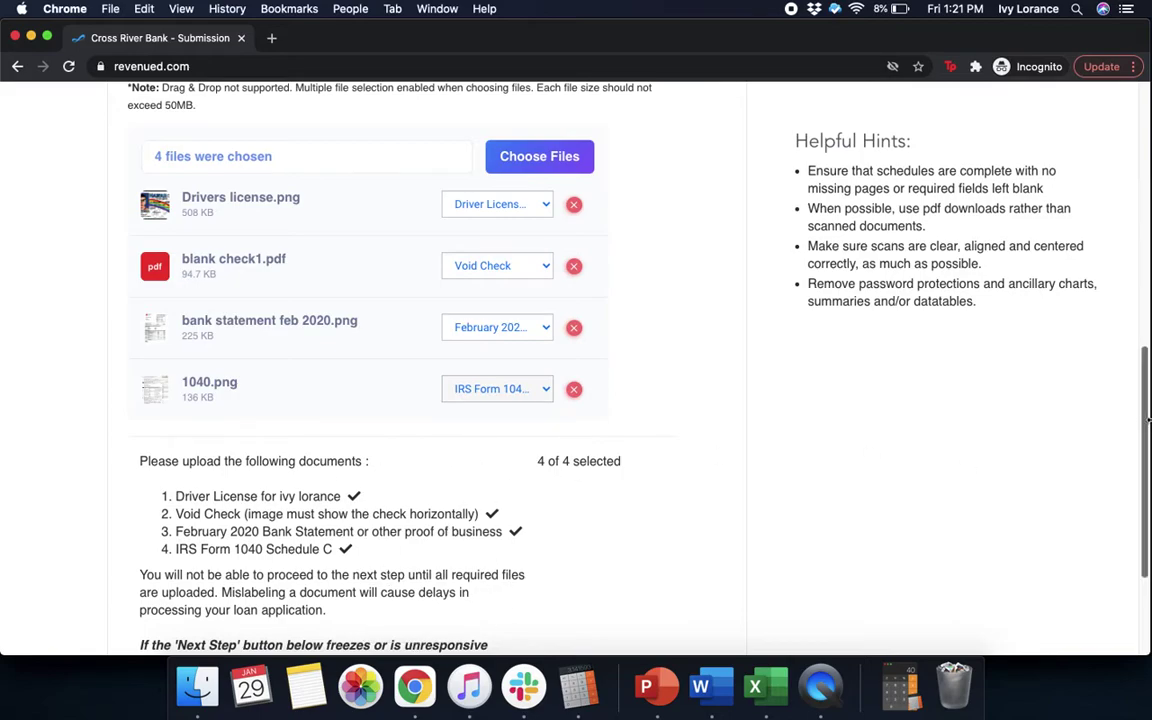
drag(1145, 457, 1145, 527)
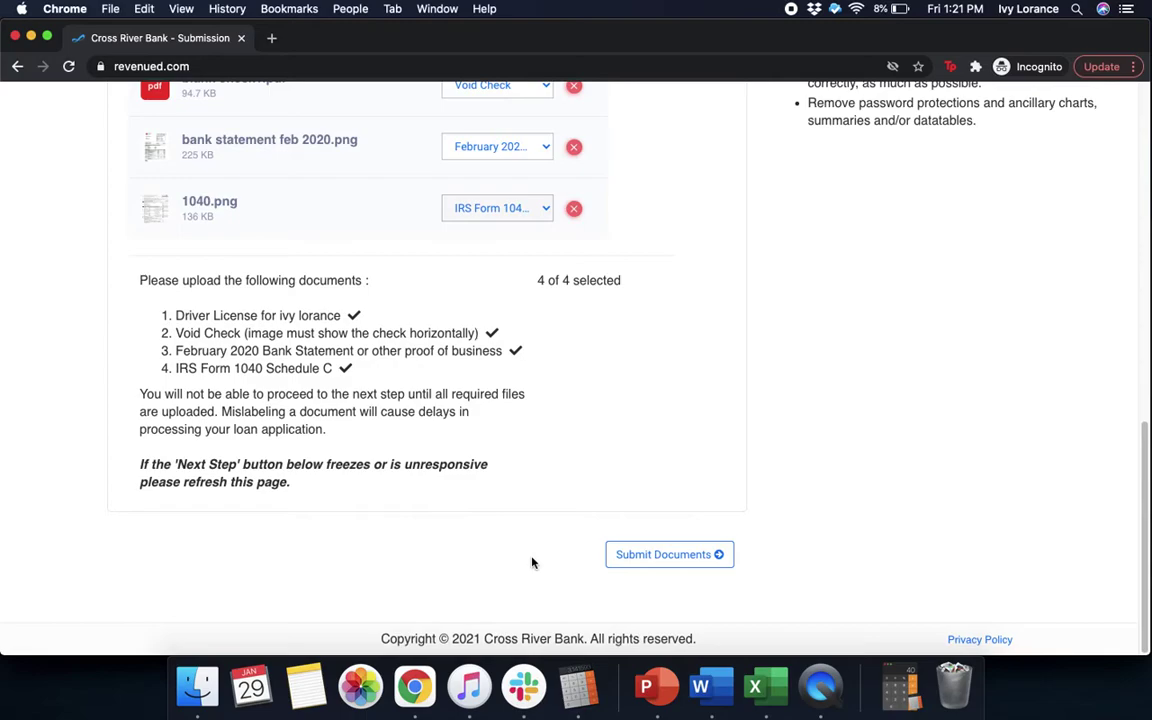
Submit the four tagged documents and answer Yes in the irreversible submission confirmation
click(620, 556)
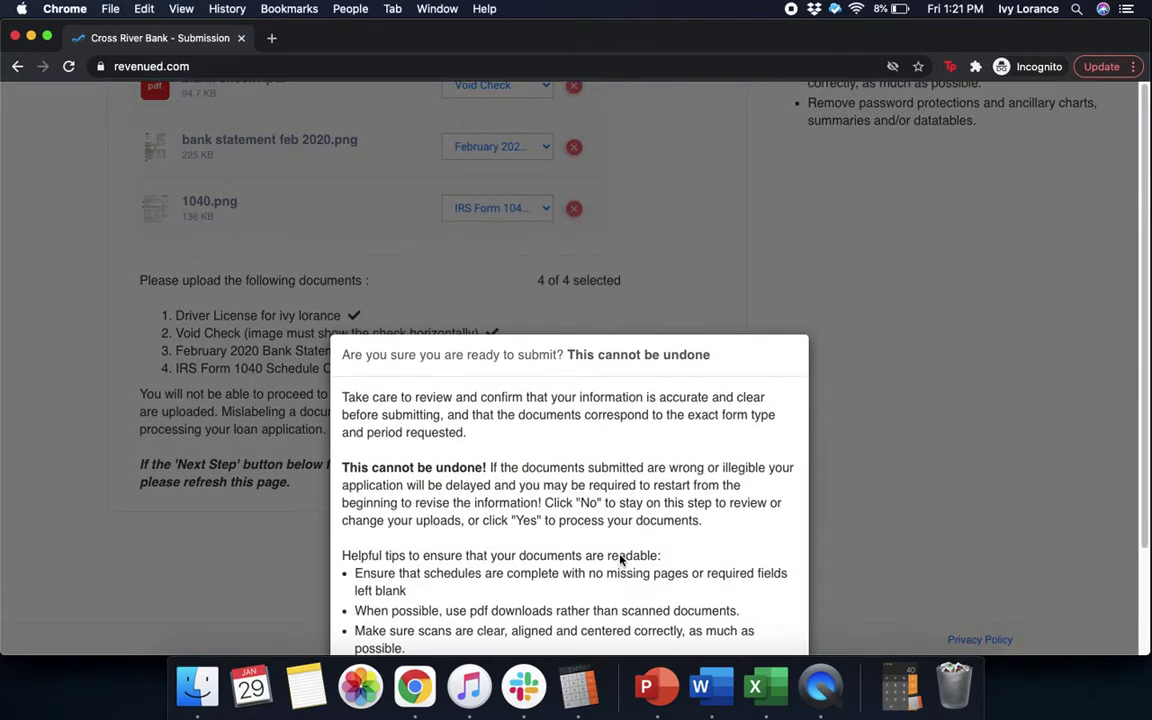
click(1137, 411)
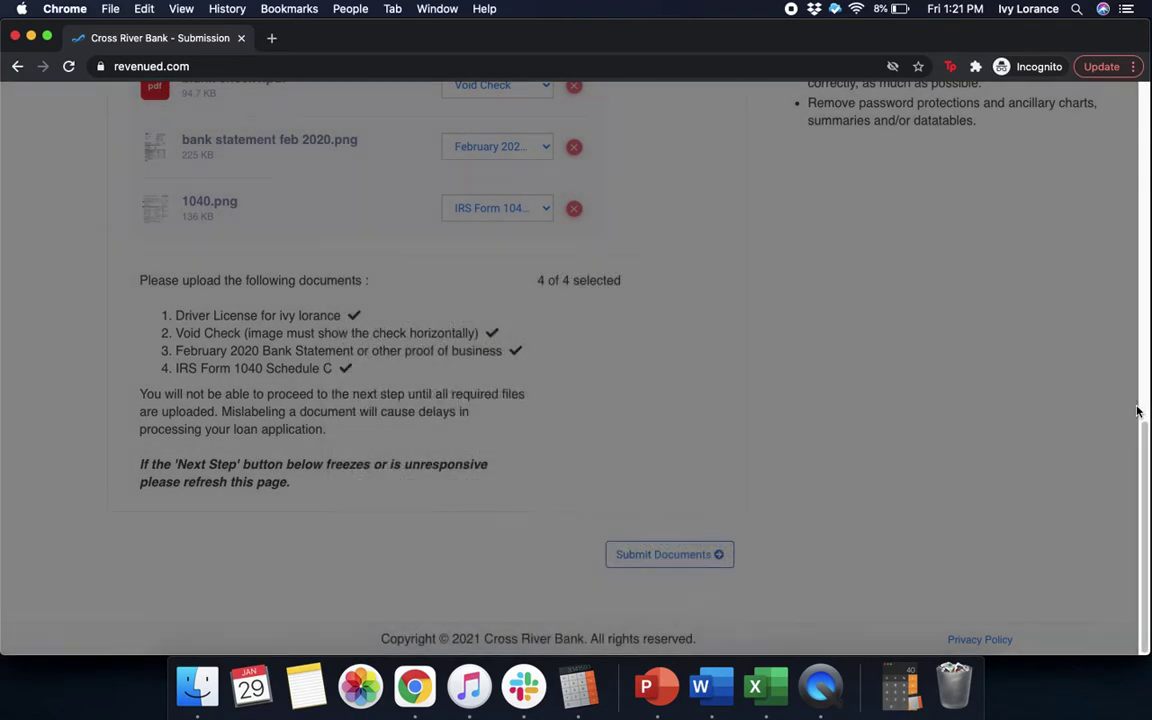
click(714, 553)
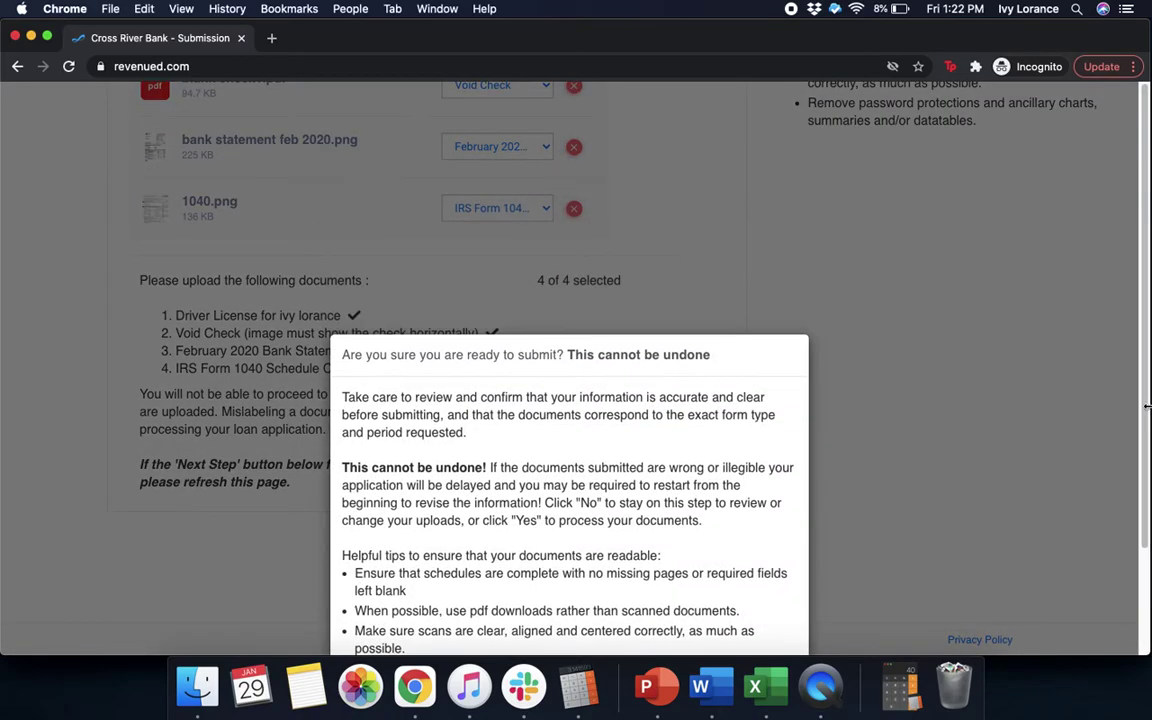
drag(1147, 406, 1148, 601)
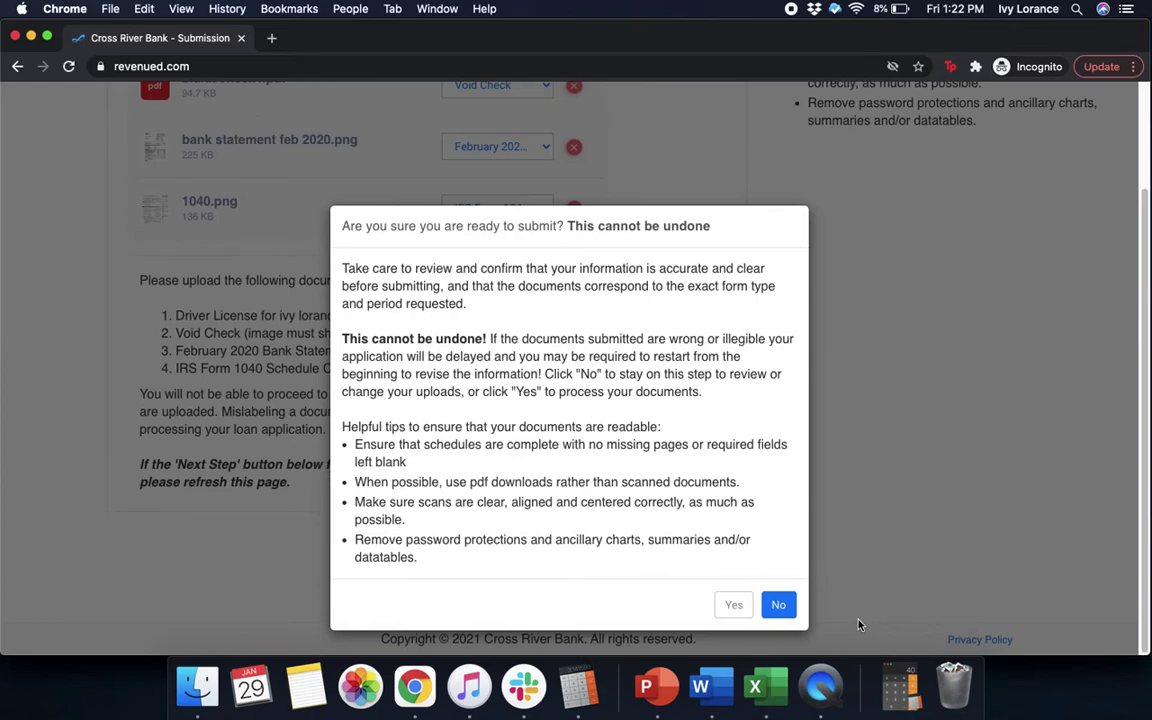
click(731, 605)
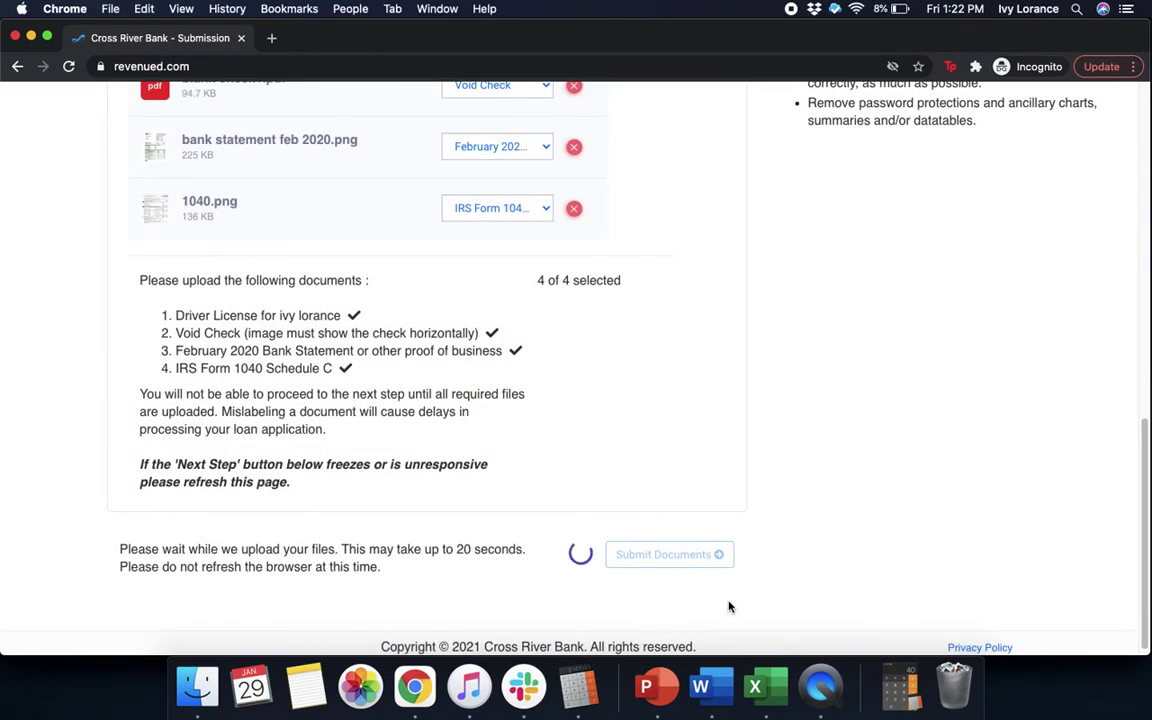